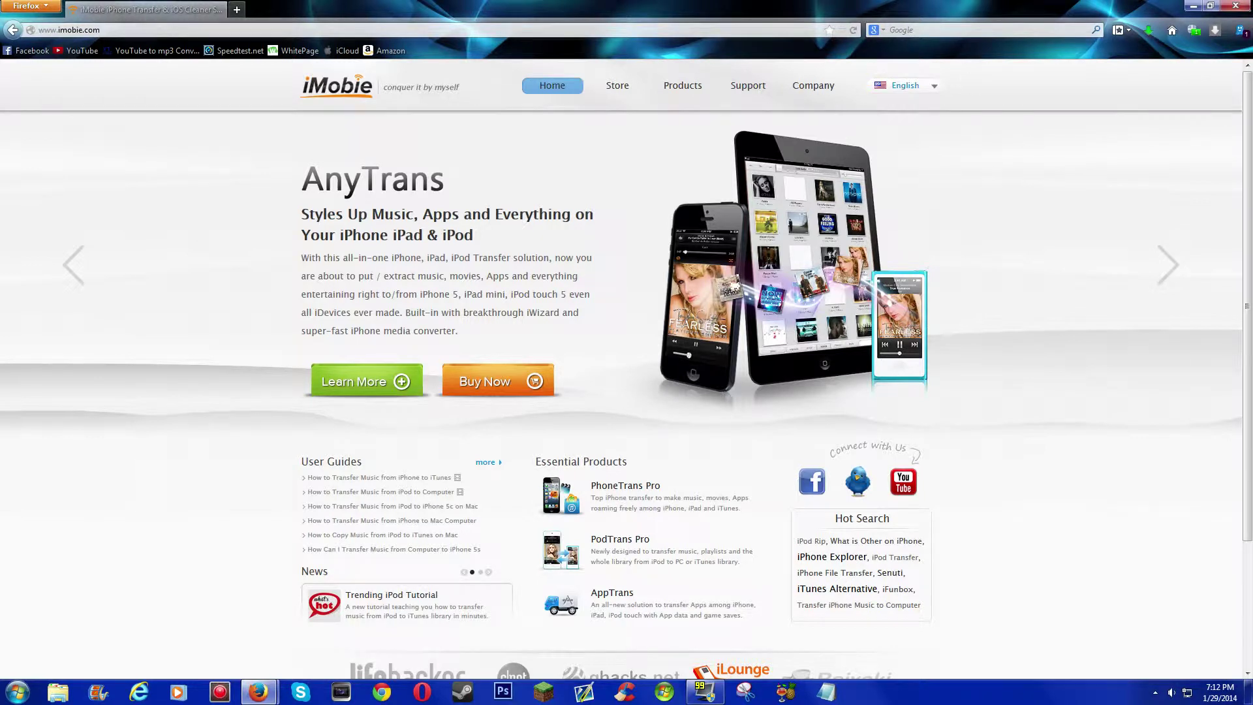
Select the AnyTrans heading on the iMobie home page, then clear the selection
double_click(426, 187)
left_click(126, 185)
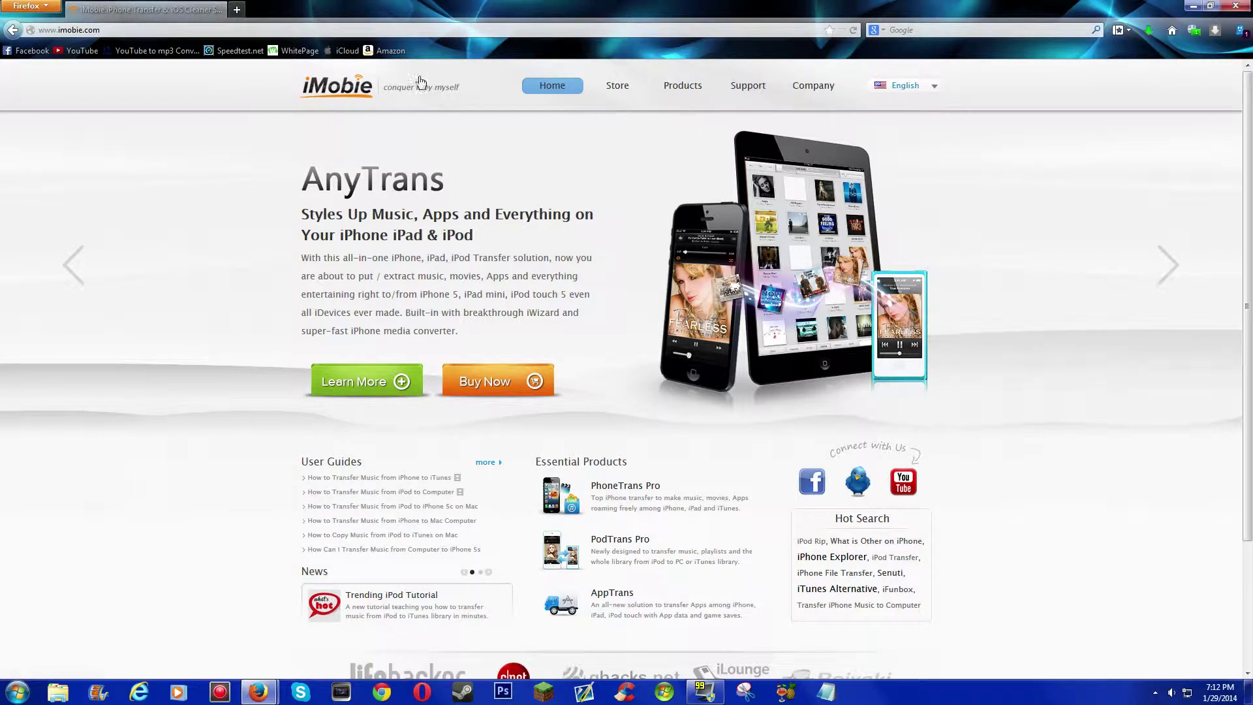
Run CCleaner on the checked Applications items and confirm the permanent deletion
left_click(617, 689)
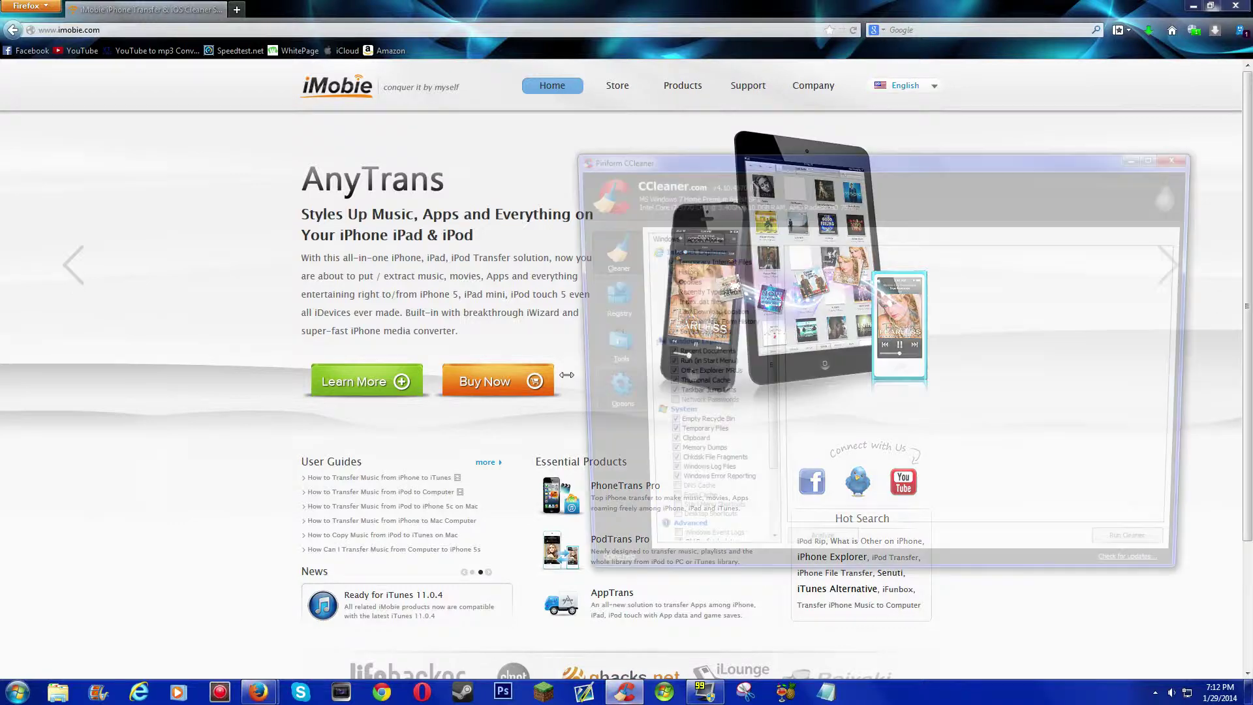
left_click(691, 239)
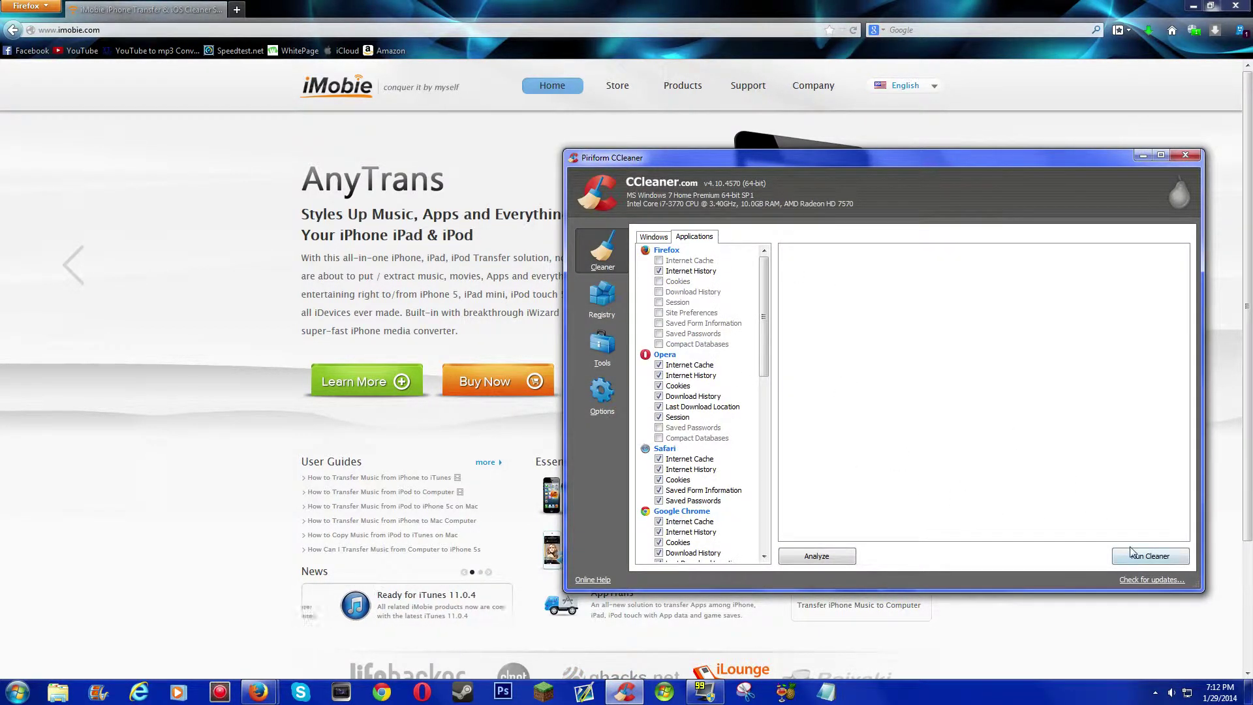
left_click(1137, 552)
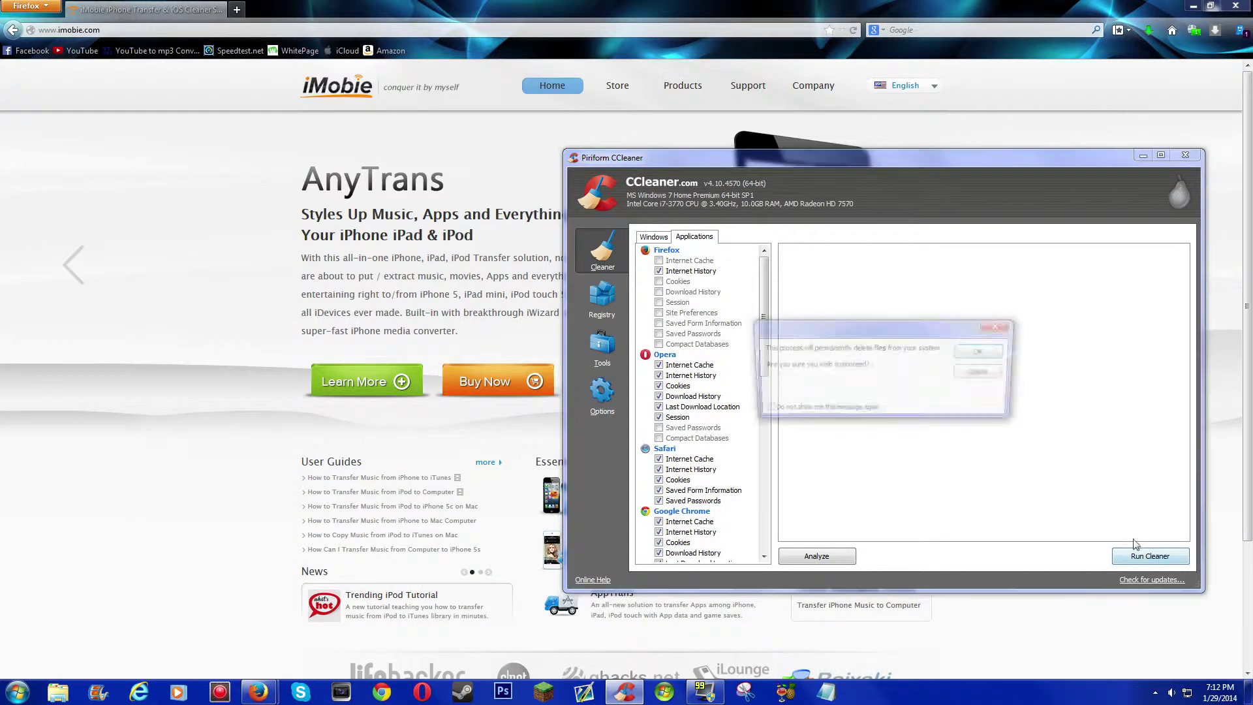
left_click(975, 356)
scroll(770, 304, "down", 1)
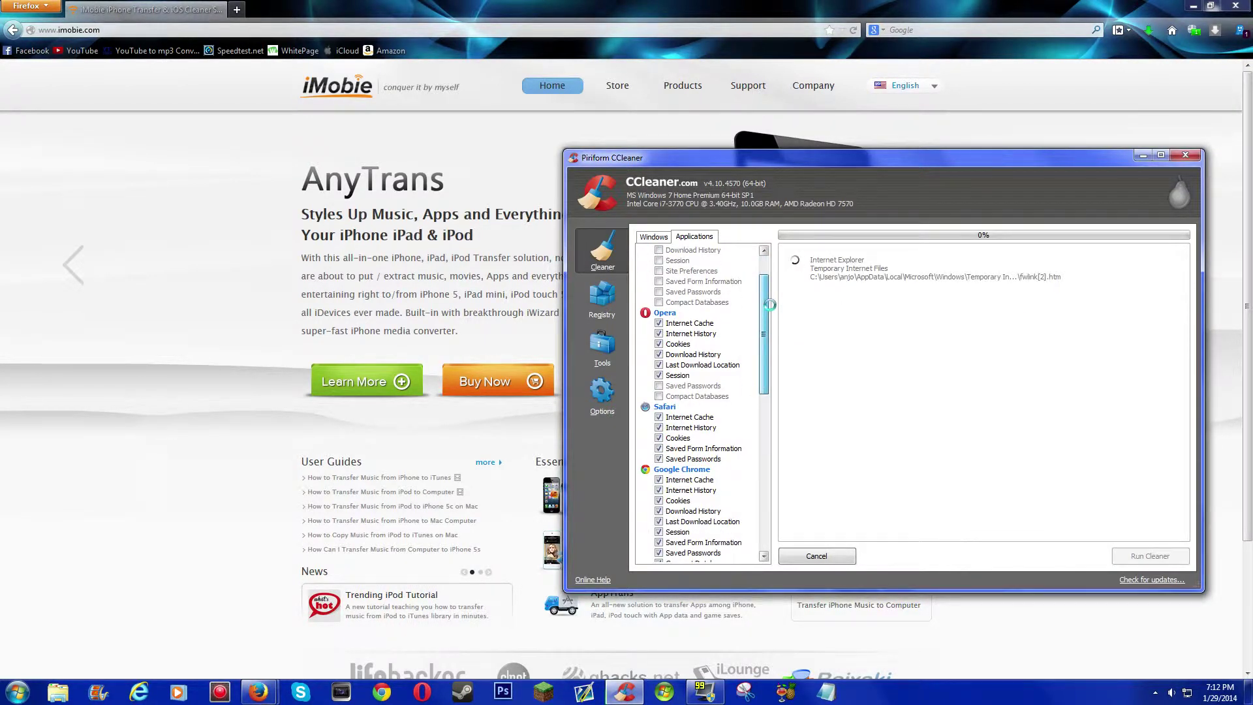
scroll(770, 304, "down", 5)
scroll(733, 252, "up", 10)
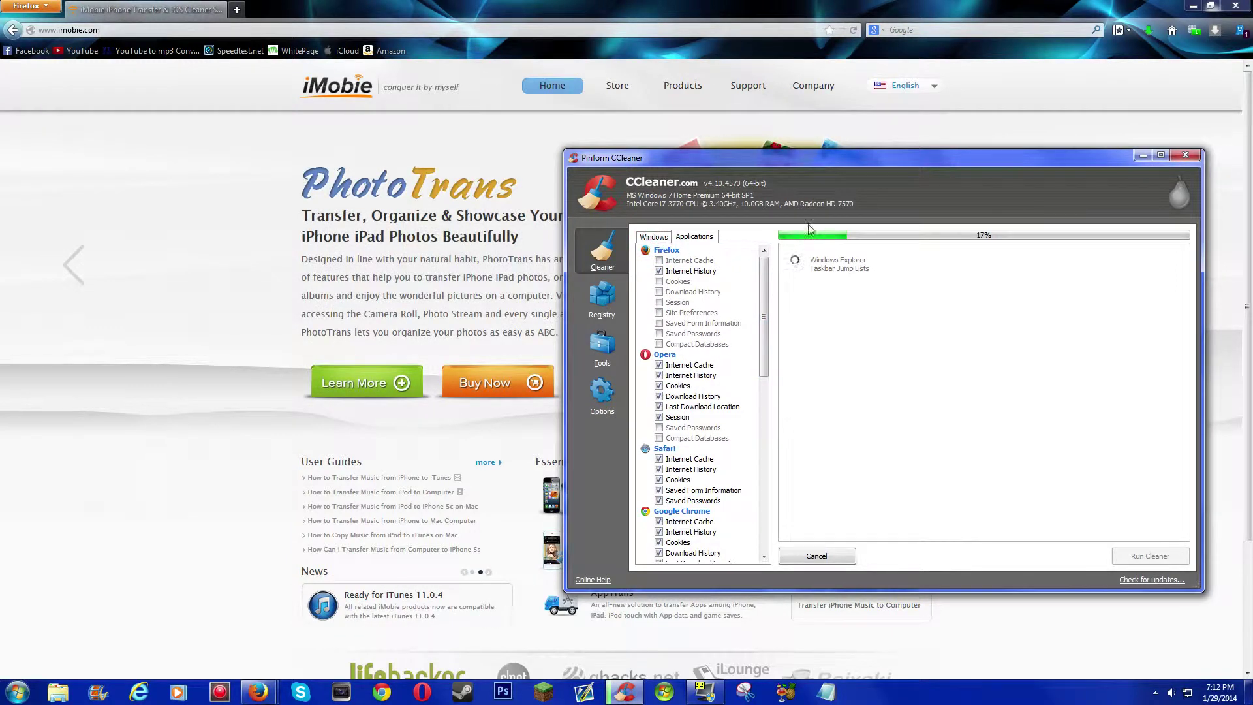
Reposition the CCleaner window, choose No to keep Firefox open, and minimize CCleaner
left_click_drag(860, 159, 799, 190)
left_click_drag(724, 196, 713, 166)
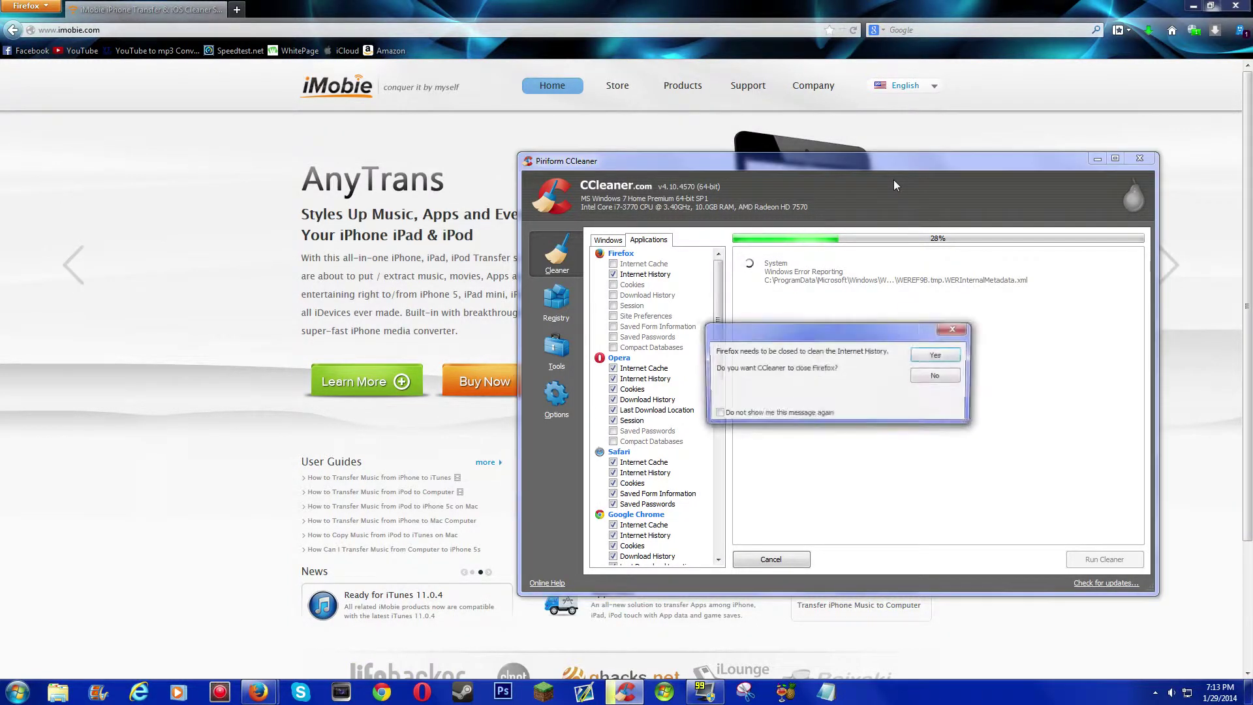
left_click(939, 379)
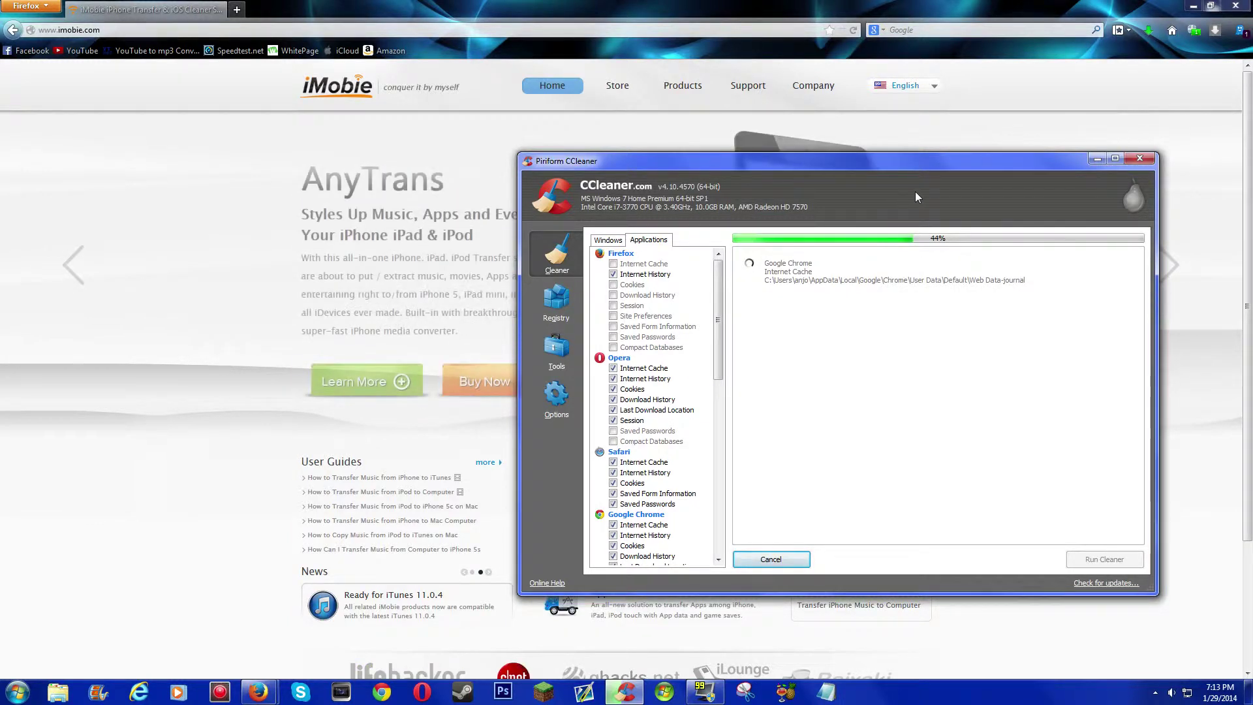
left_click(1098, 158)
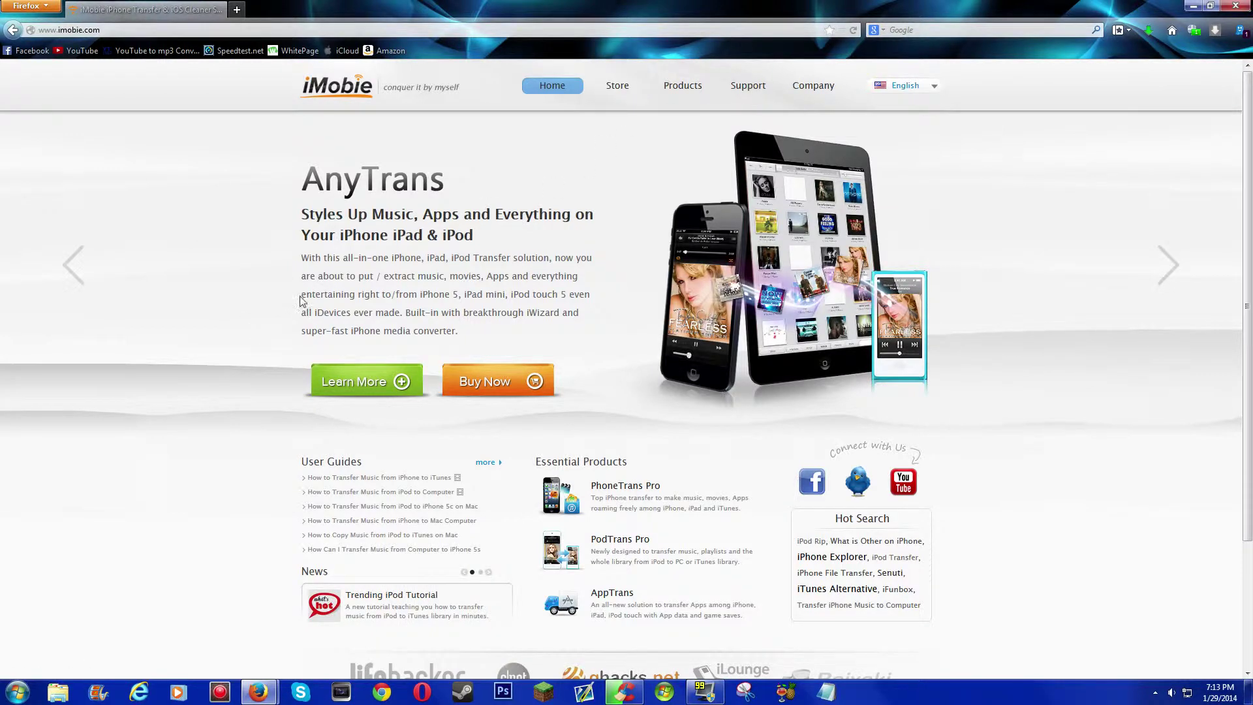
Visit the iMobie online store, then go back to the PhoneClean overview page
scroll(300, 301, "down", 4)
scroll(355, 185, "up", 4)
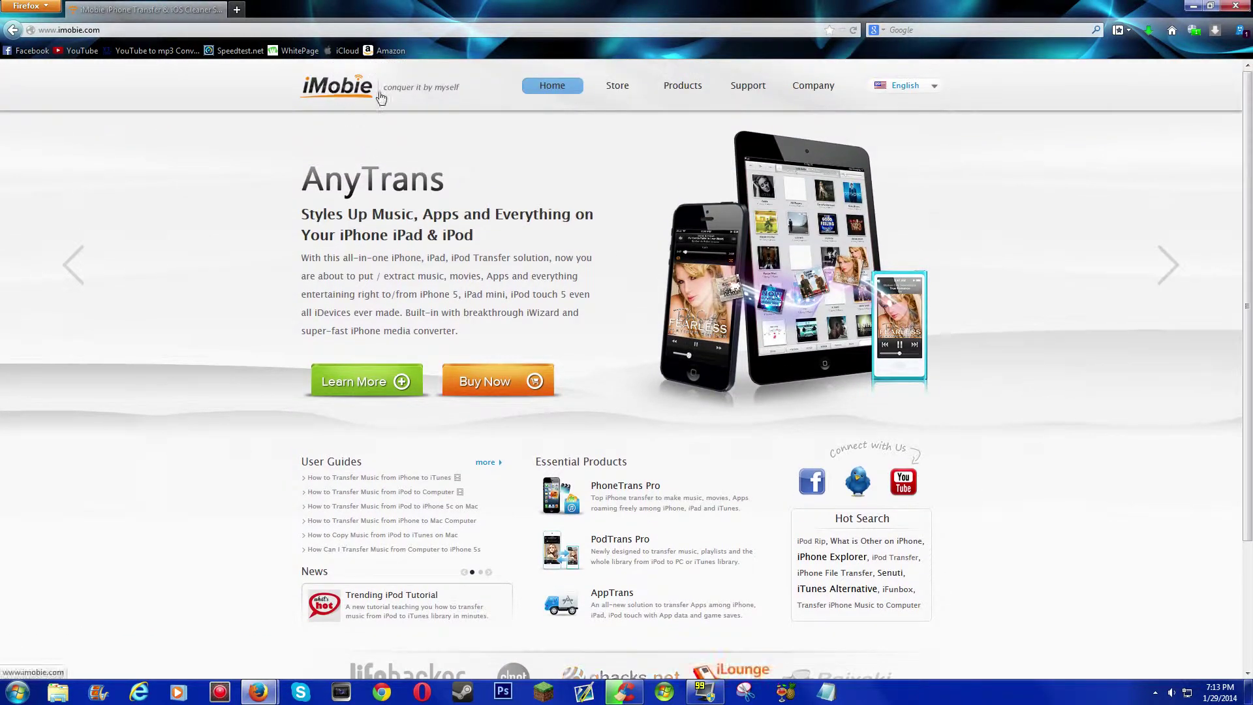
left_click(624, 96)
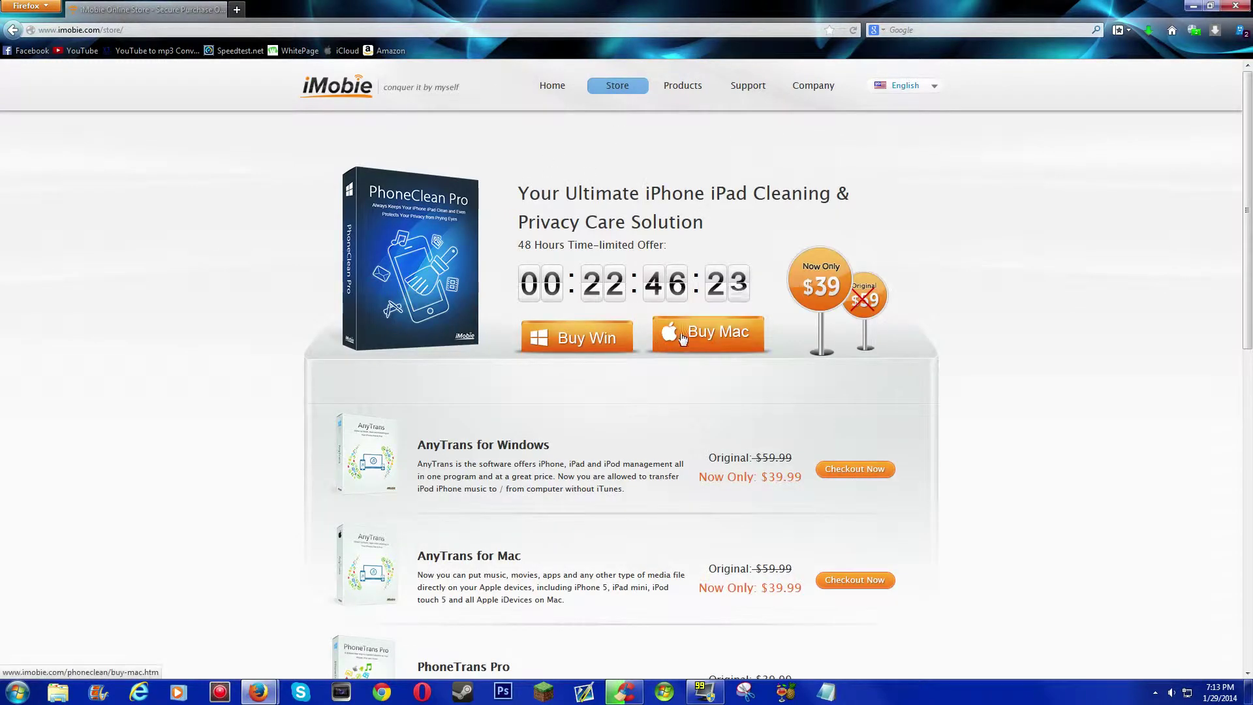
left_click(12, 31)
left_click(12, 31)
left_click(12, 30)
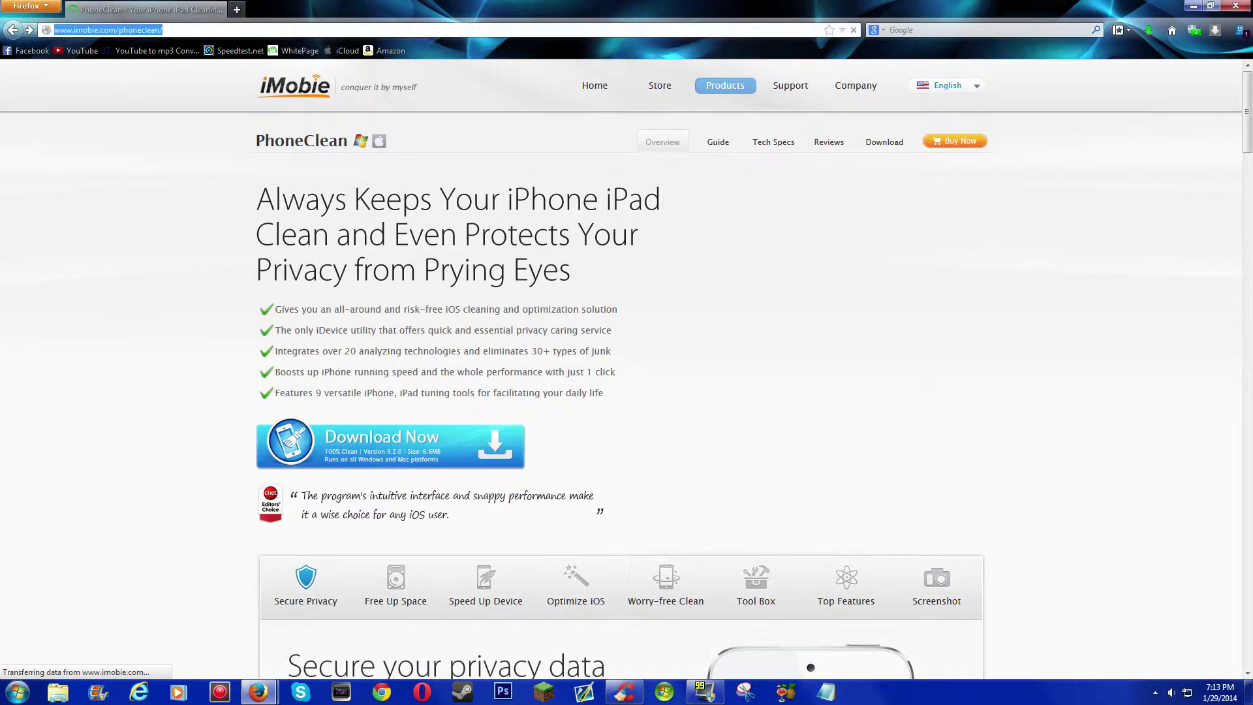
Highlight and review the five PhoneClean feature bullets on the page
left_click(351, 214)
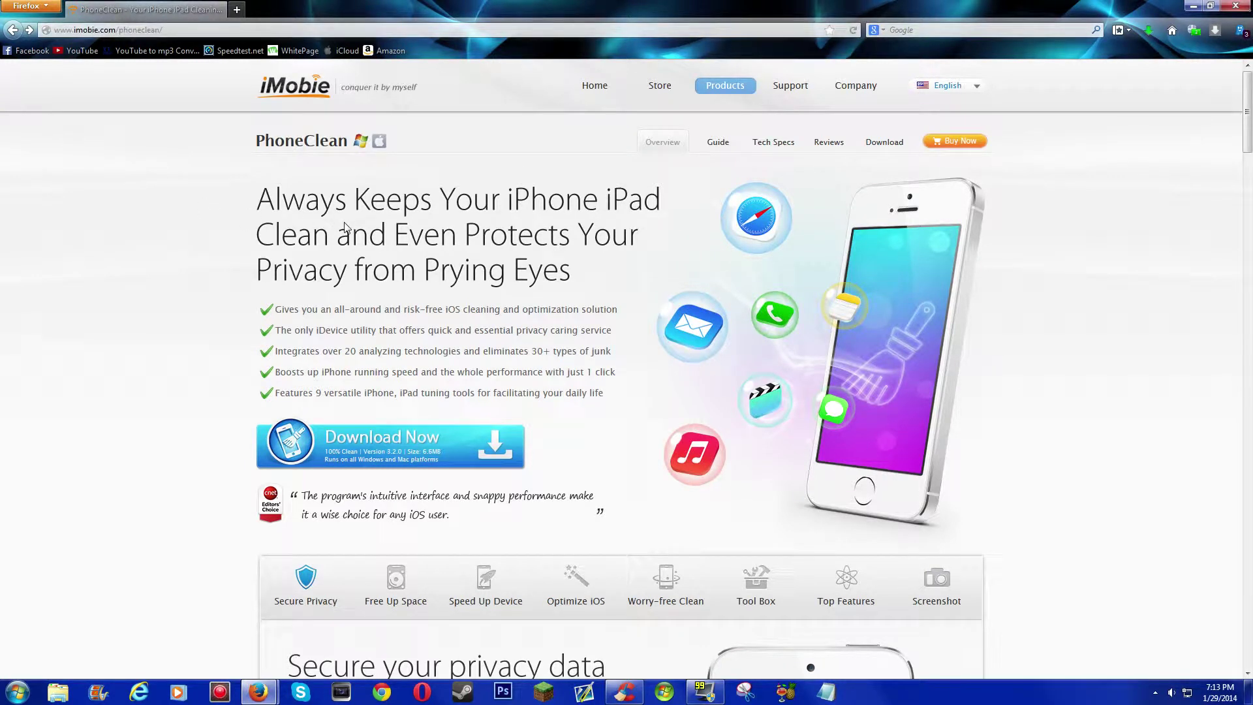
left_click_drag(247, 282, 711, 400)
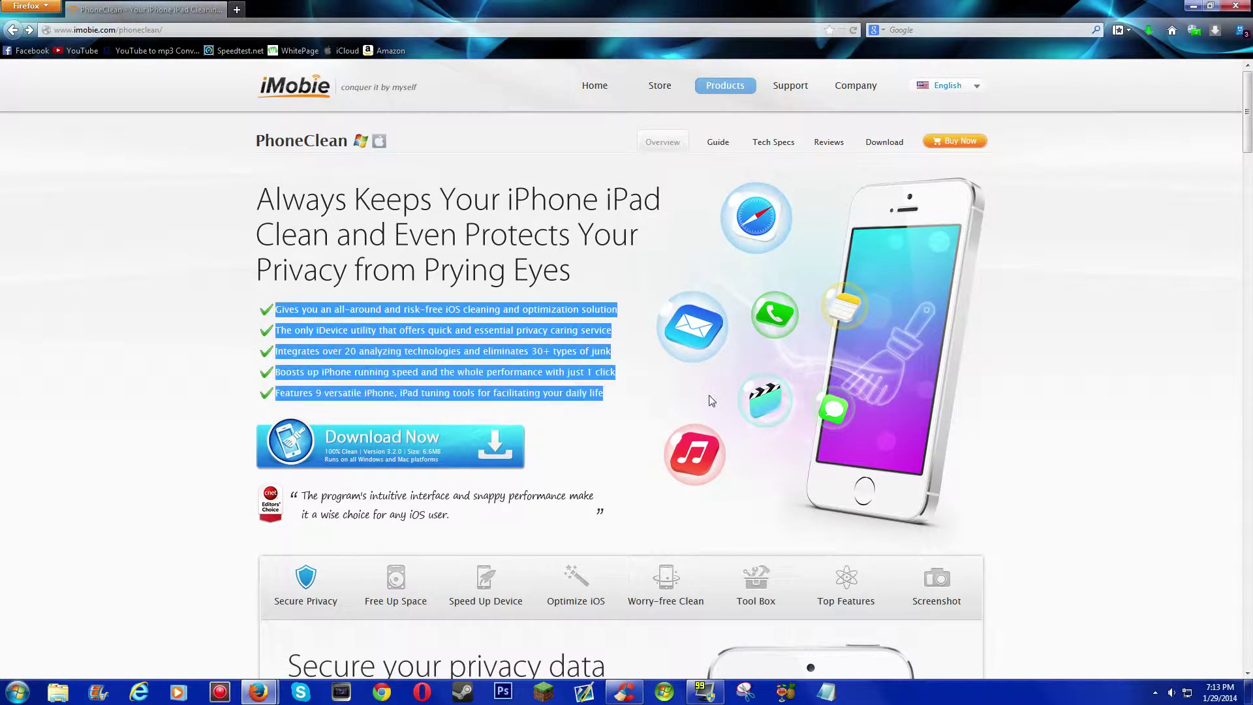
left_click(339, 291)
left_click_drag(275, 312, 580, 391)
left_click(184, 300)
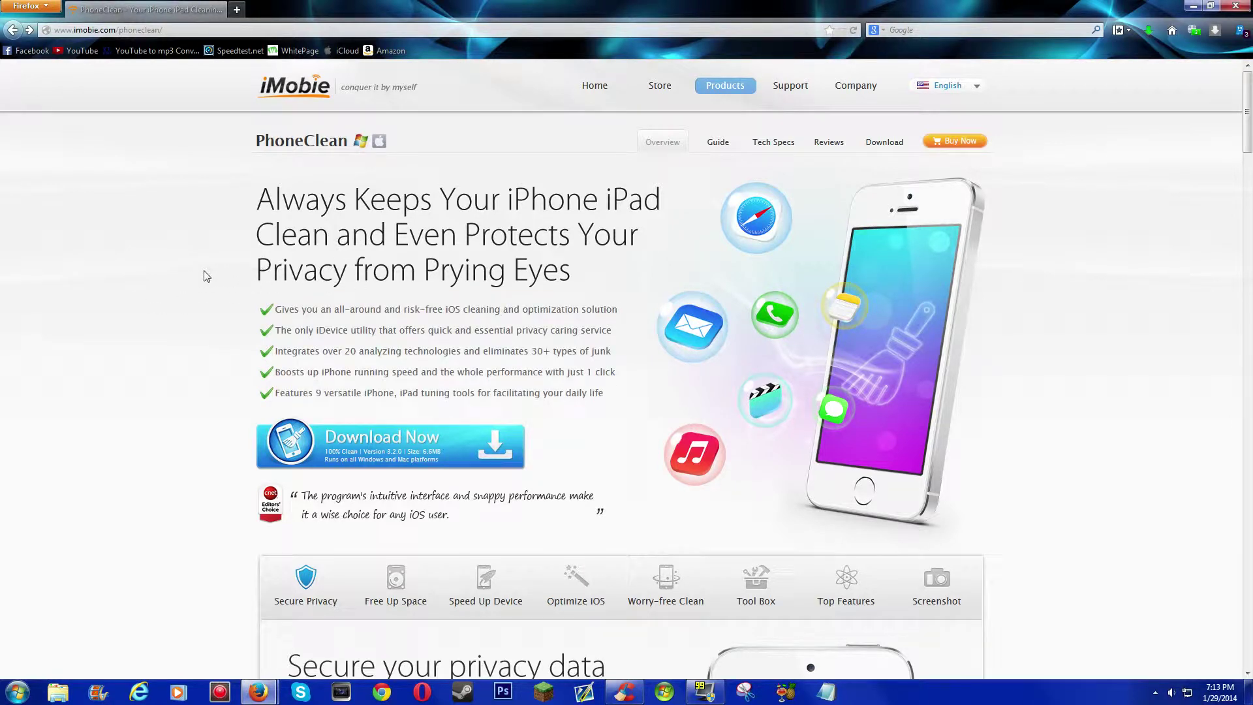
scroll(163, 288, "down", 6)
scroll(194, 361, "up", 5)
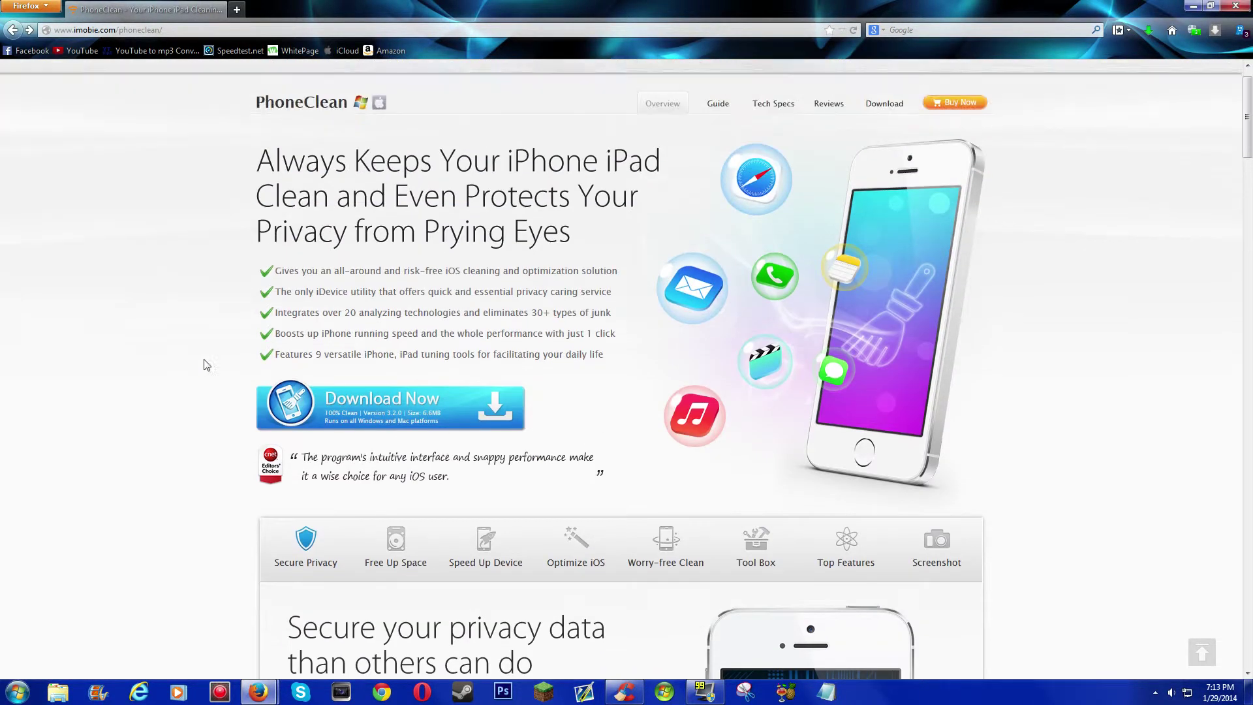
scroll(207, 364, "up", 1)
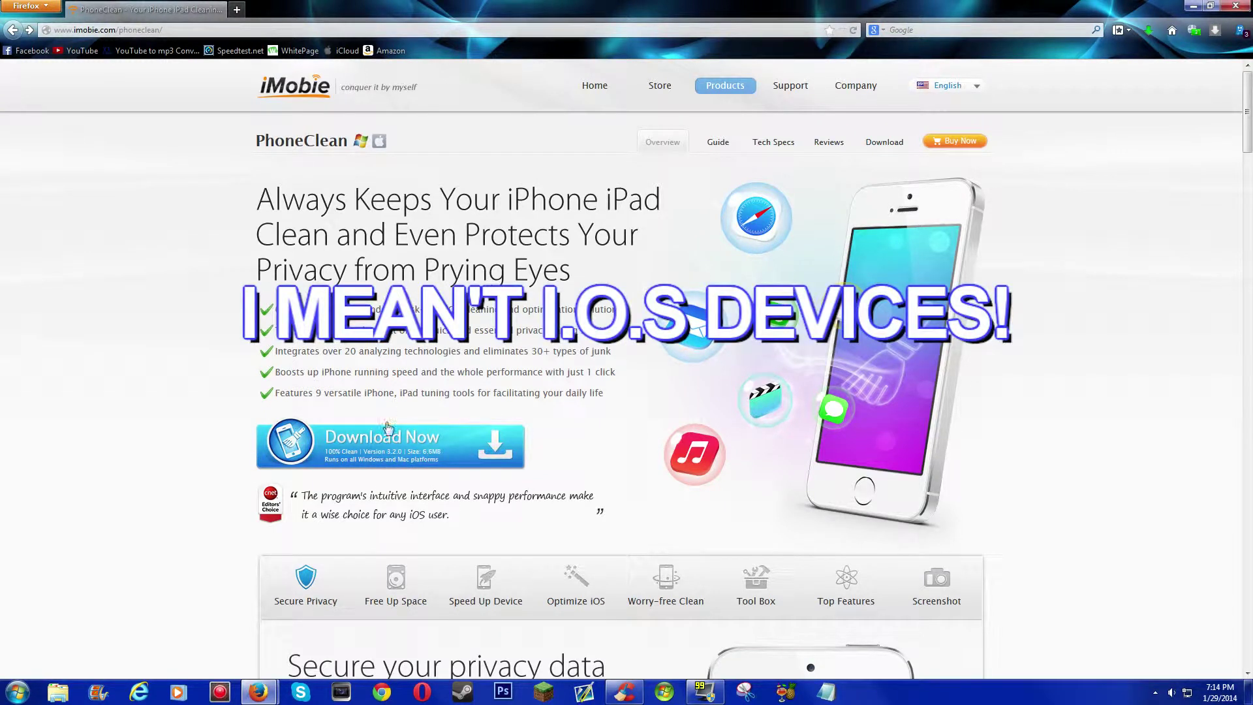
Download phoneclean-setup.exe, check recent downloads, and minimize Firefox to the desktop
left_click(411, 434)
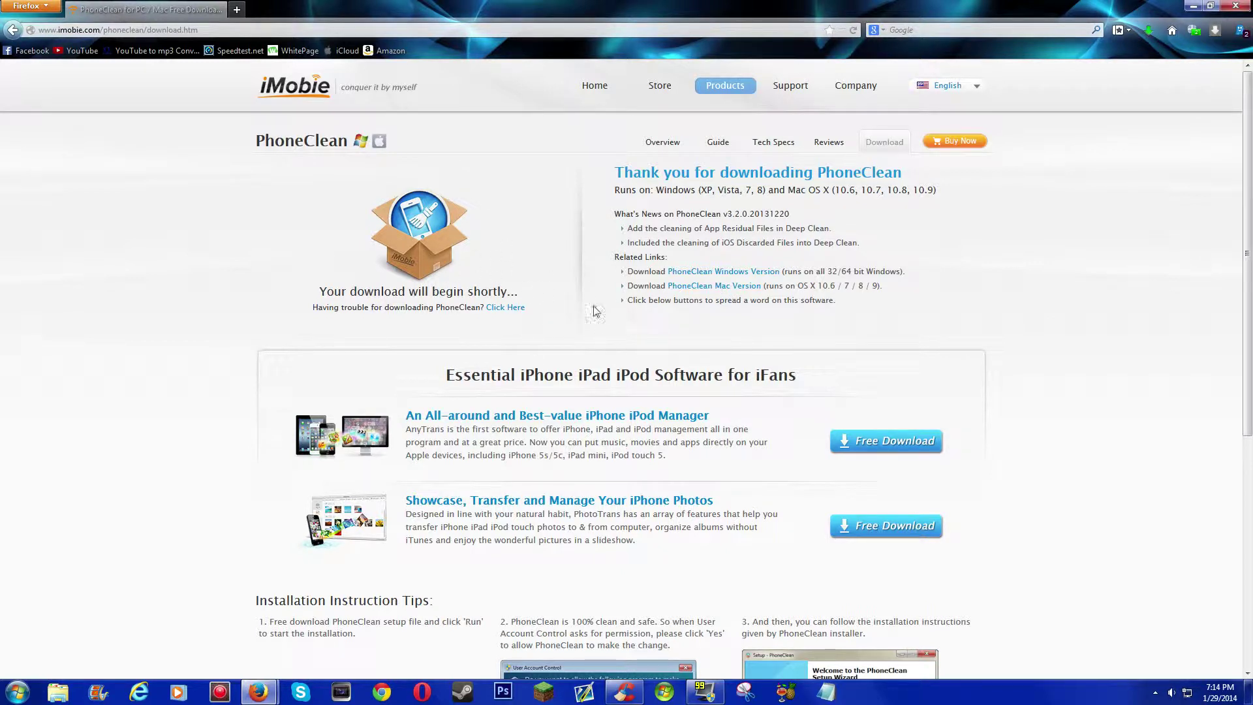
left_click(1149, 36)
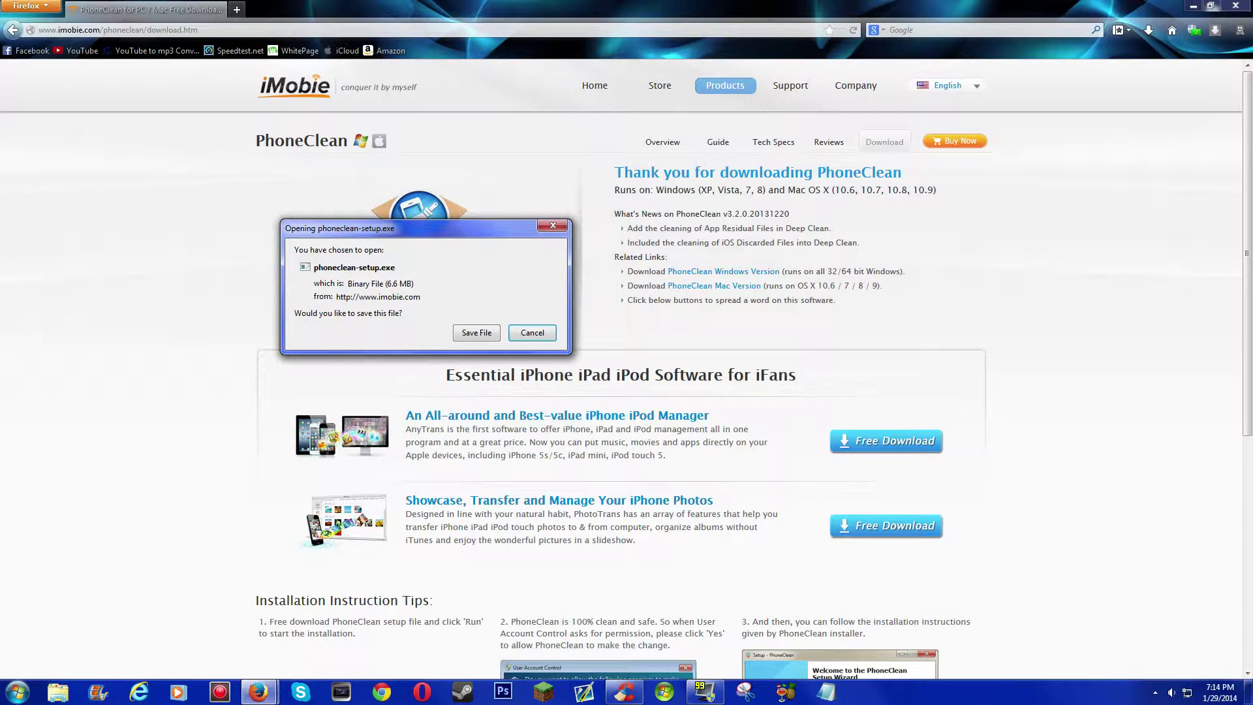
left_click(553, 226)
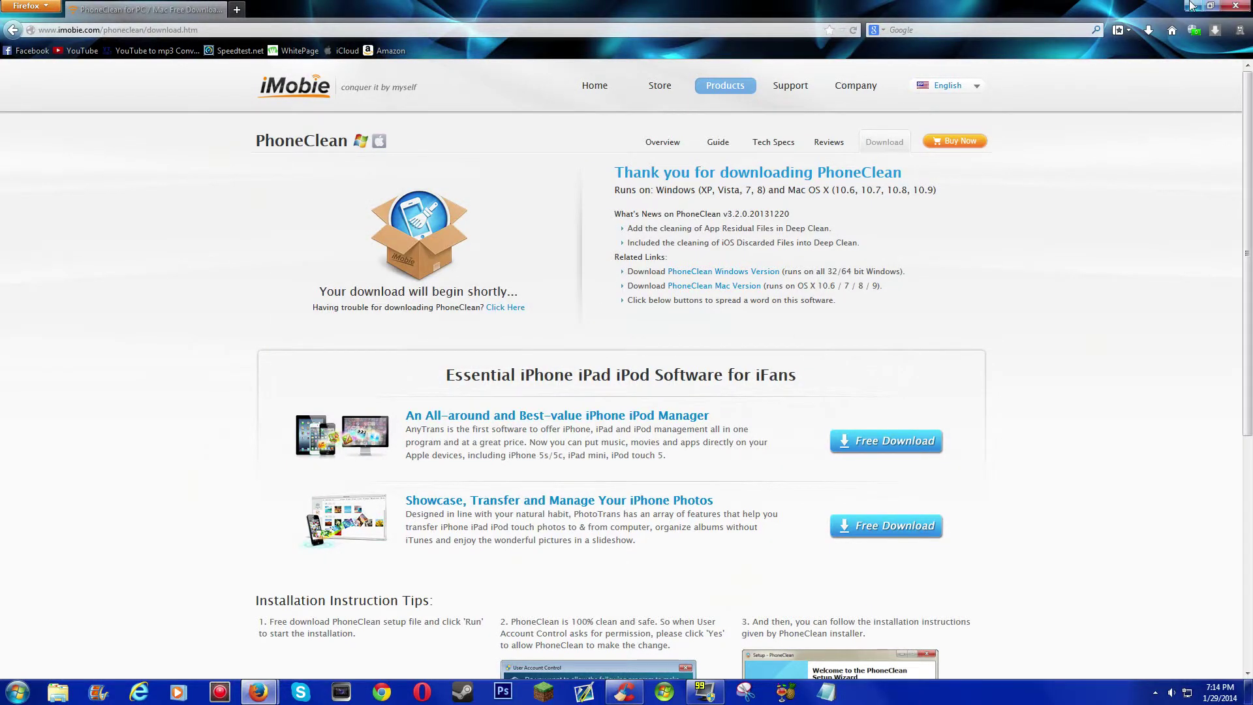
left_click(1190, 5)
Launch the PhoneClean setup file from the desktop and allow it to run
left_click(471, 470)
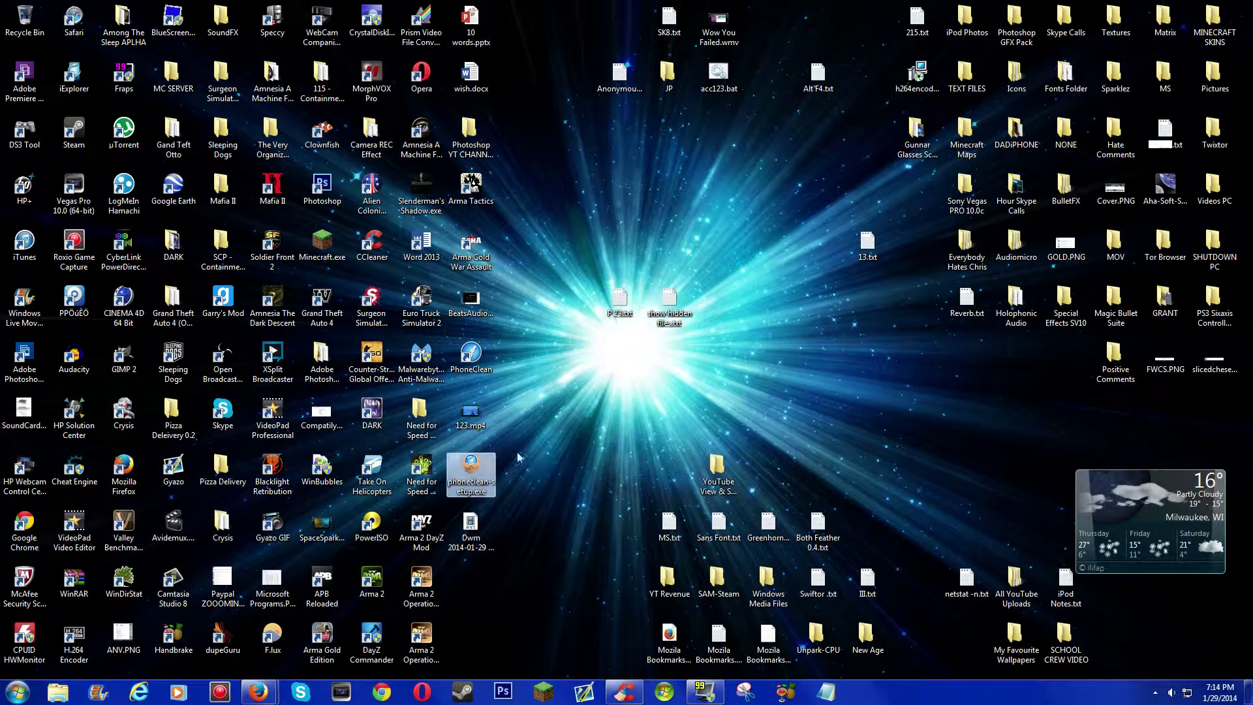
double_click(473, 468)
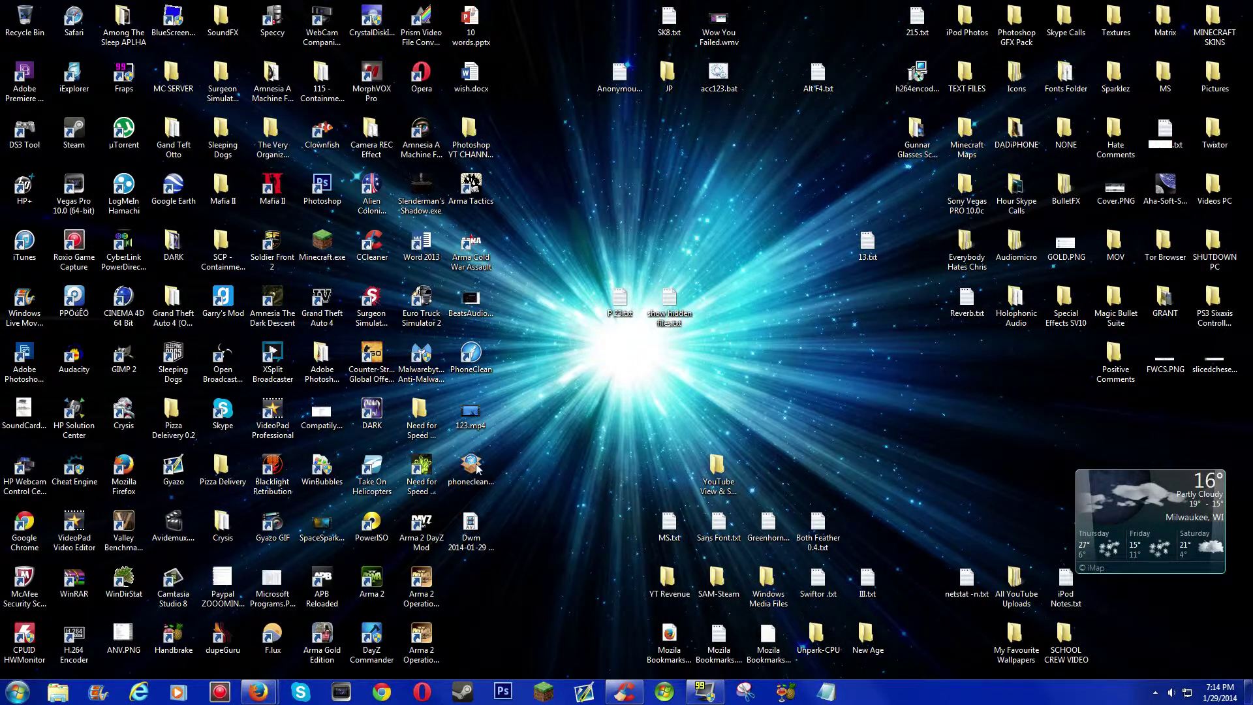
left_click(663, 358)
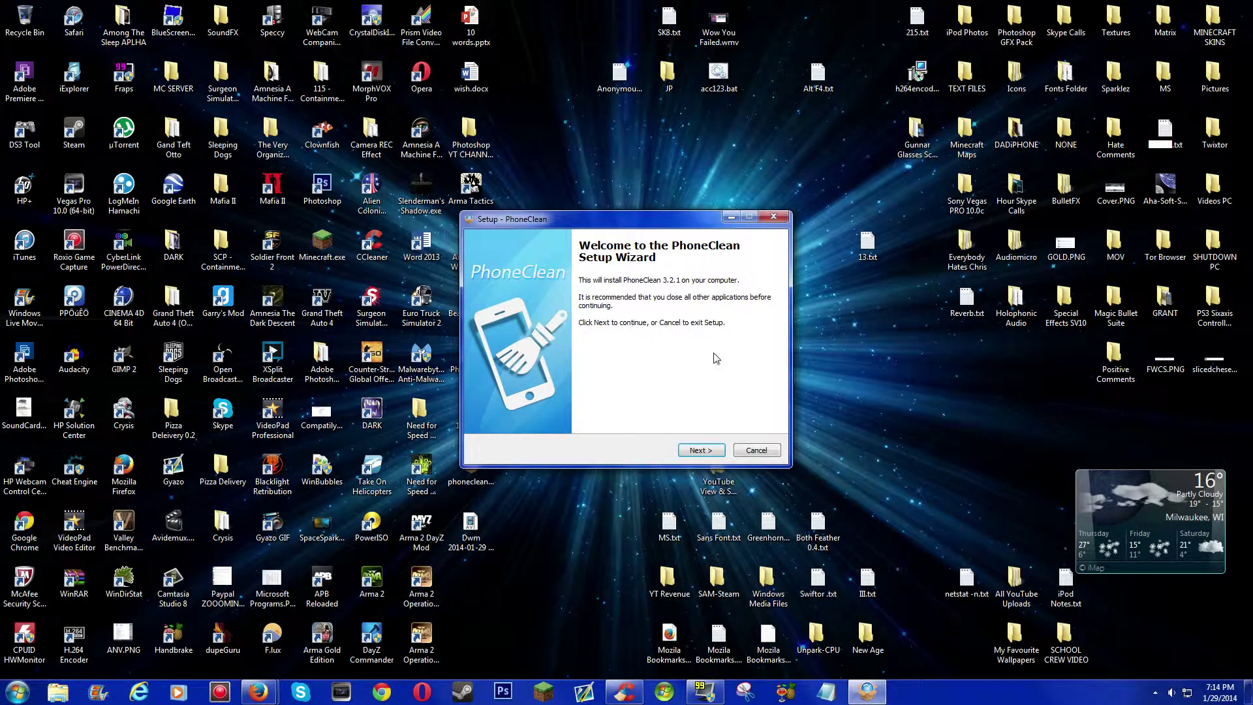
Advance the 3.2.1 setup wizard to Select Destination Location, then exit setup
left_click(703, 452)
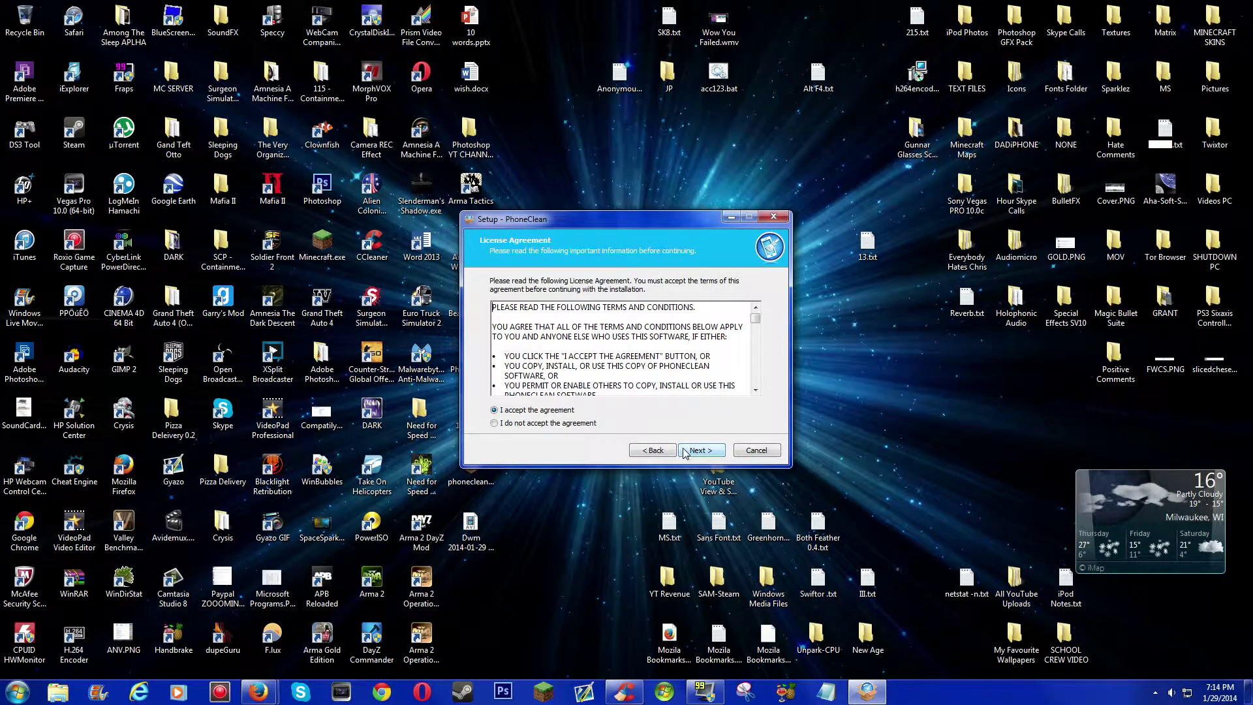
left_click(697, 452)
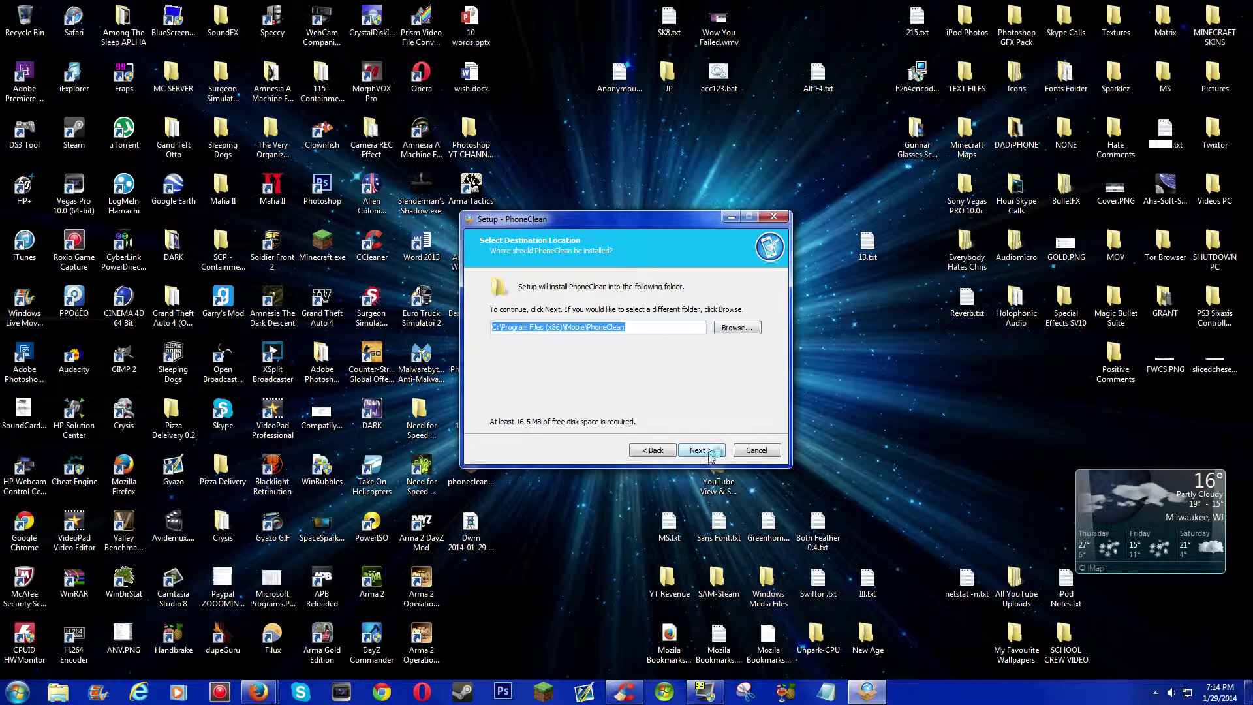
left_click(773, 216)
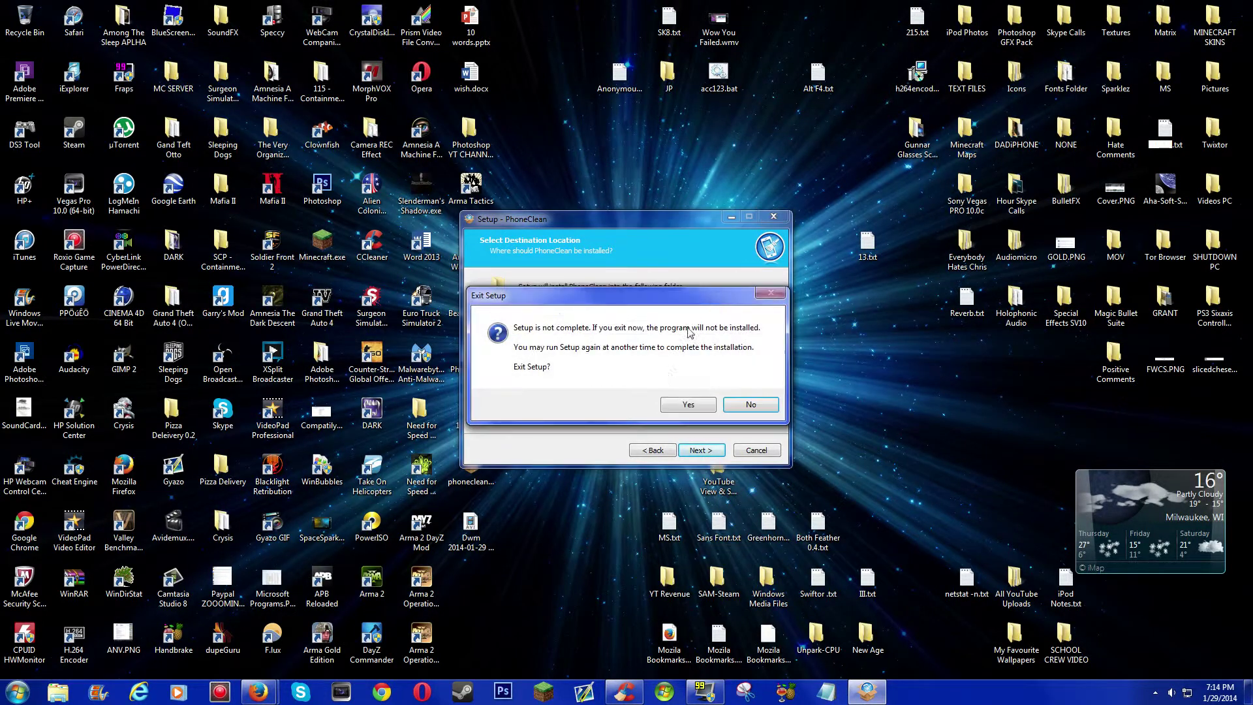
left_click(688, 405)
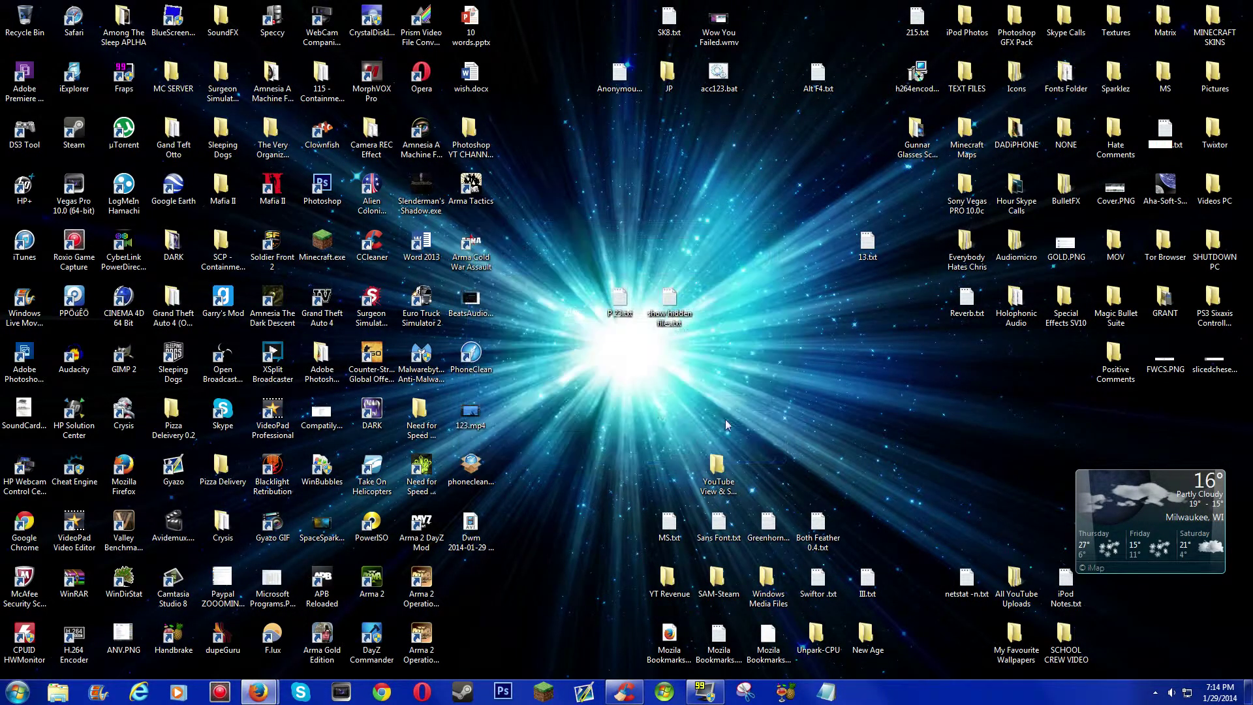
Launch PhoneClean from its desktop icon and cancel the PhoneClean Pro startup dialog
double_click(475, 373)
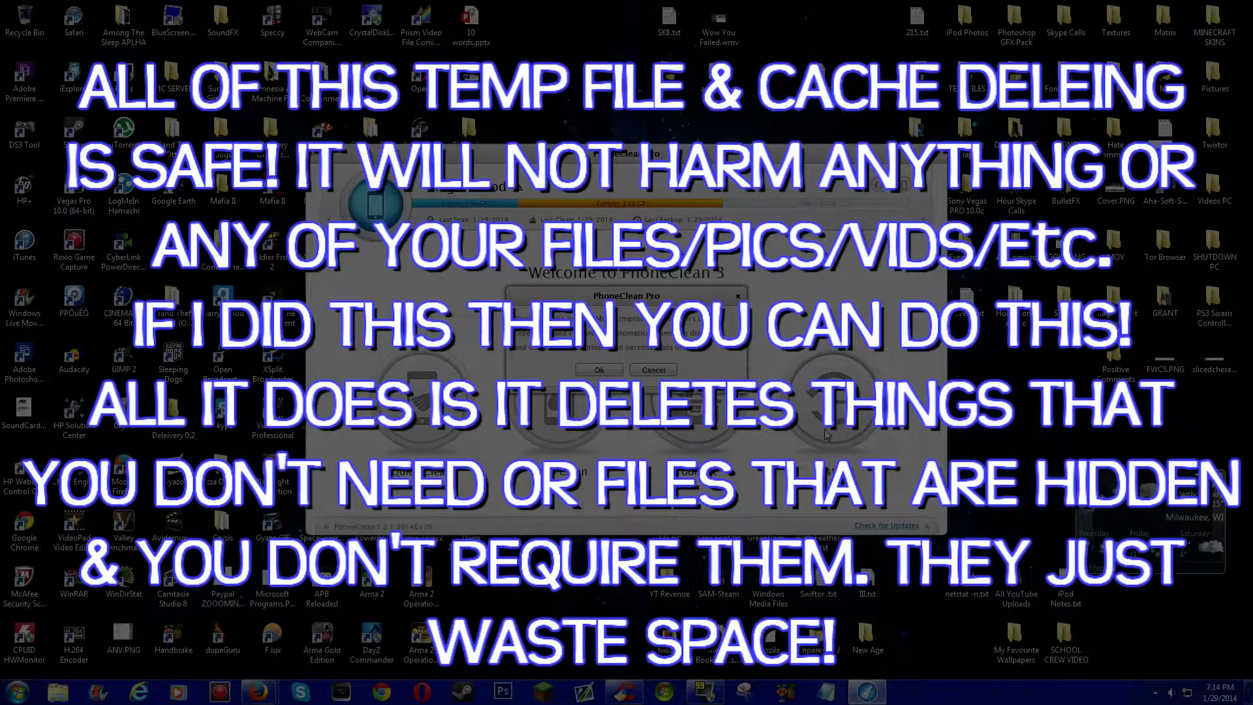
left_click(662, 370)
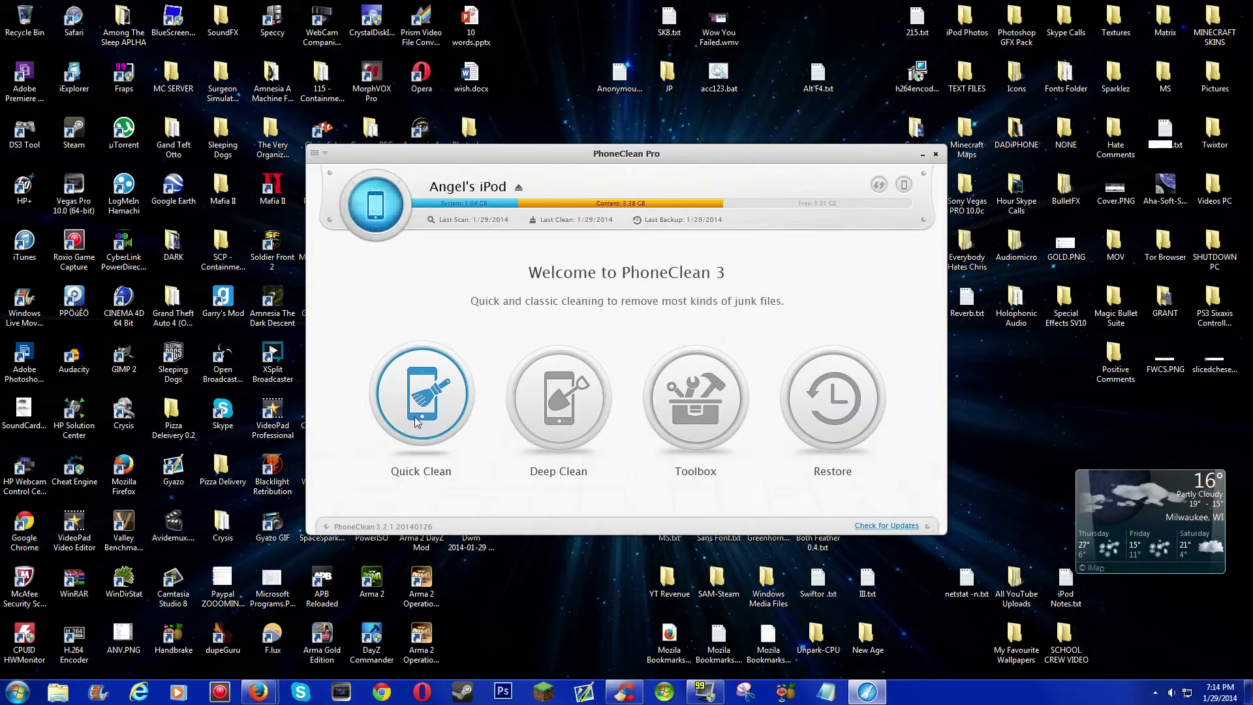
Open Quick Clean, nudge the window up and right, and switch App Cookies off
left_click(421, 408)
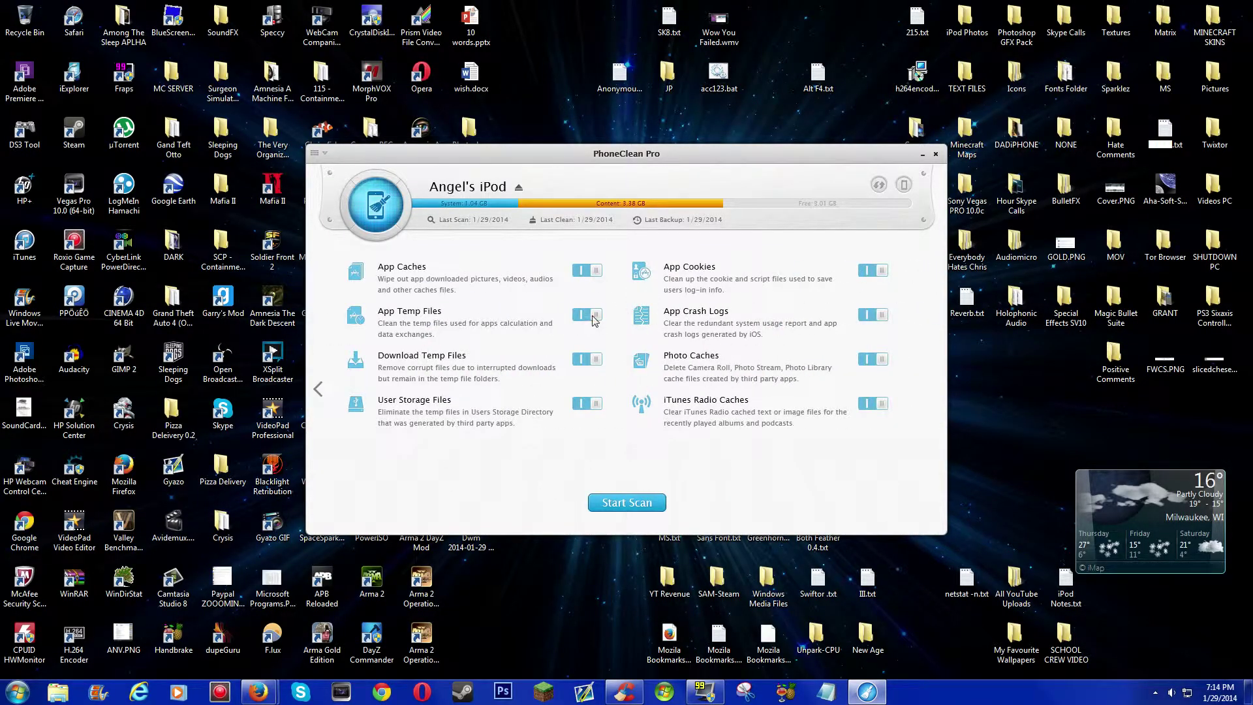
mouse_move(607, 158)
left_mouse_down()
mouse_move(555, 156)
mouse_move(607, 156)
left_mouse_up()
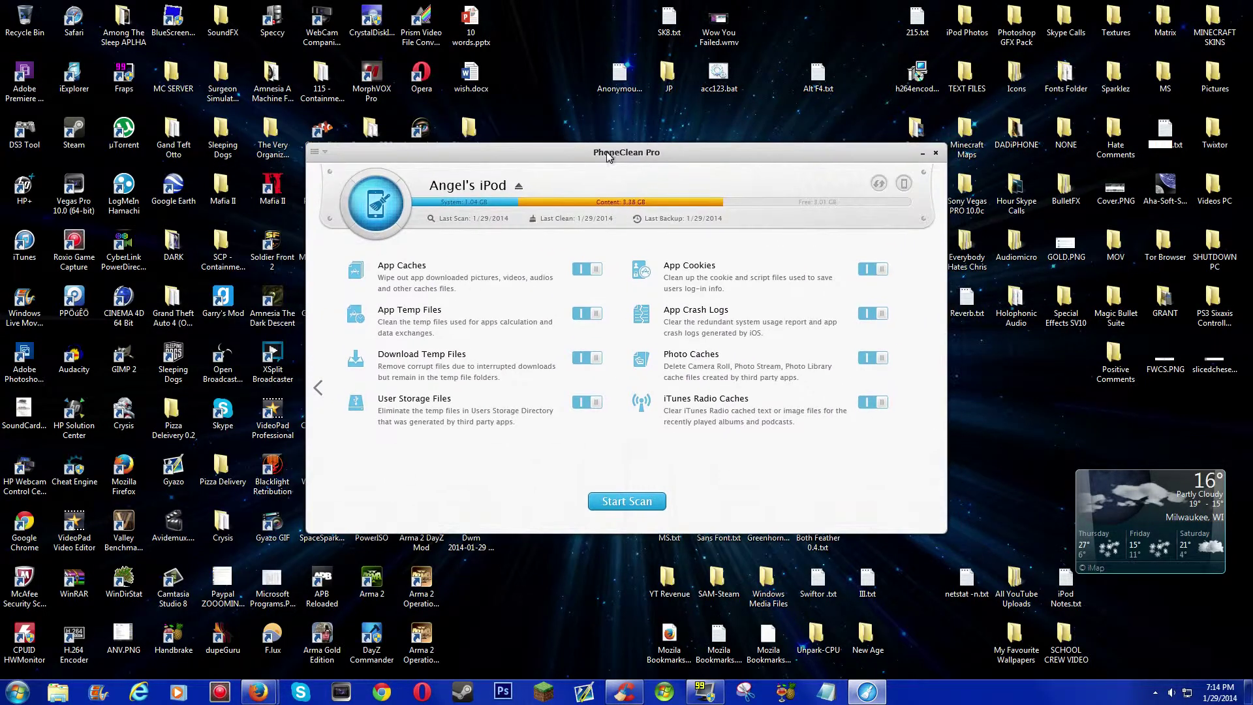
left_click_drag(731, 152, 738, 147)
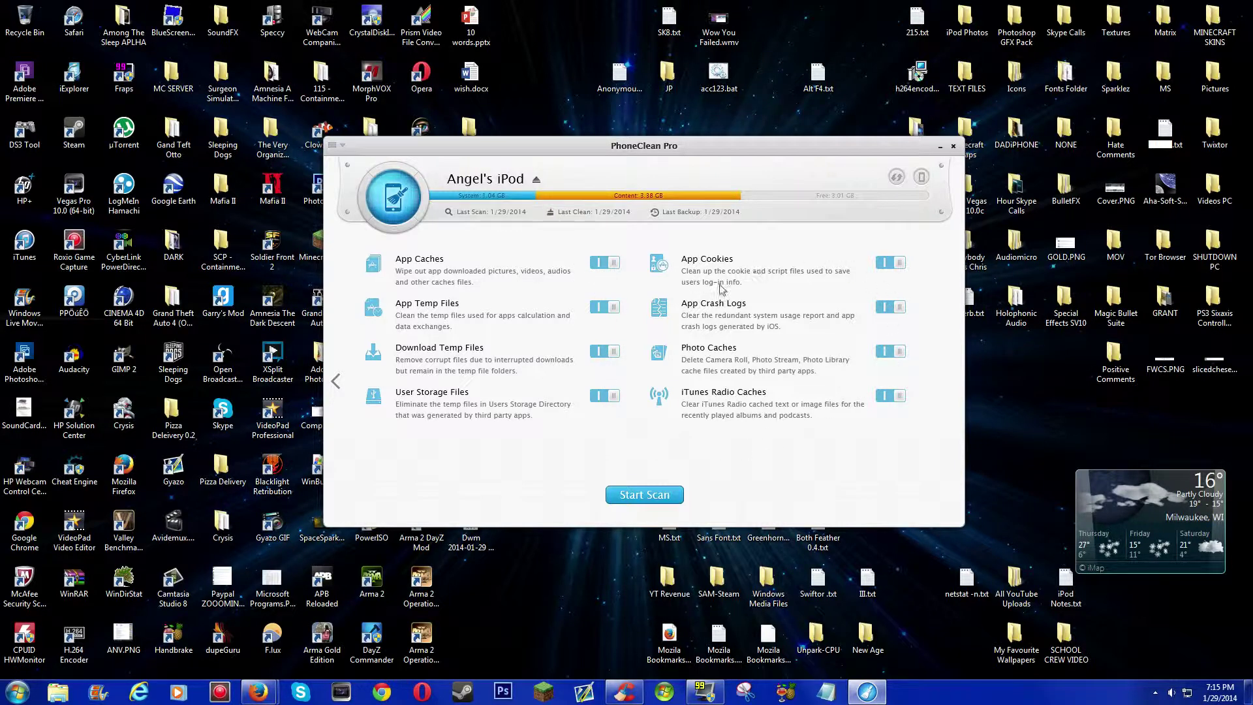
left_click(898, 264)
Start the Quick Clean scan and let it finish, finding 88 items (9.35 MB)
left_click(626, 496)
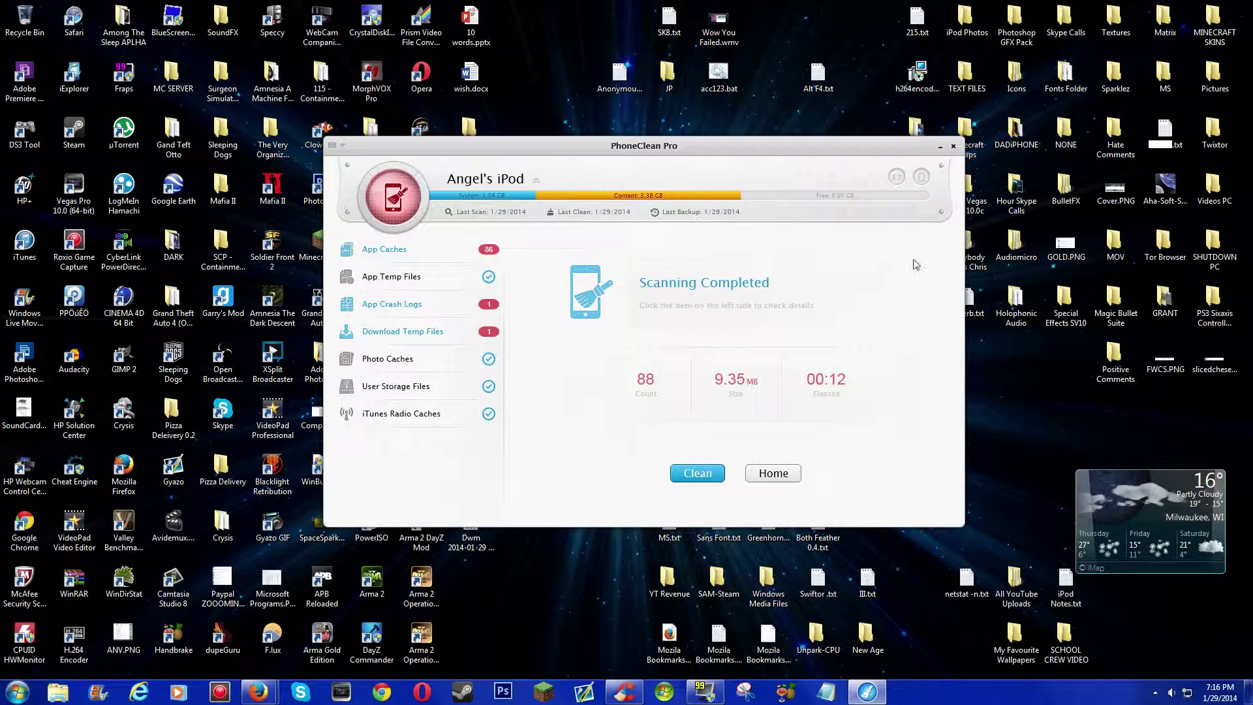
left_click(83, 301)
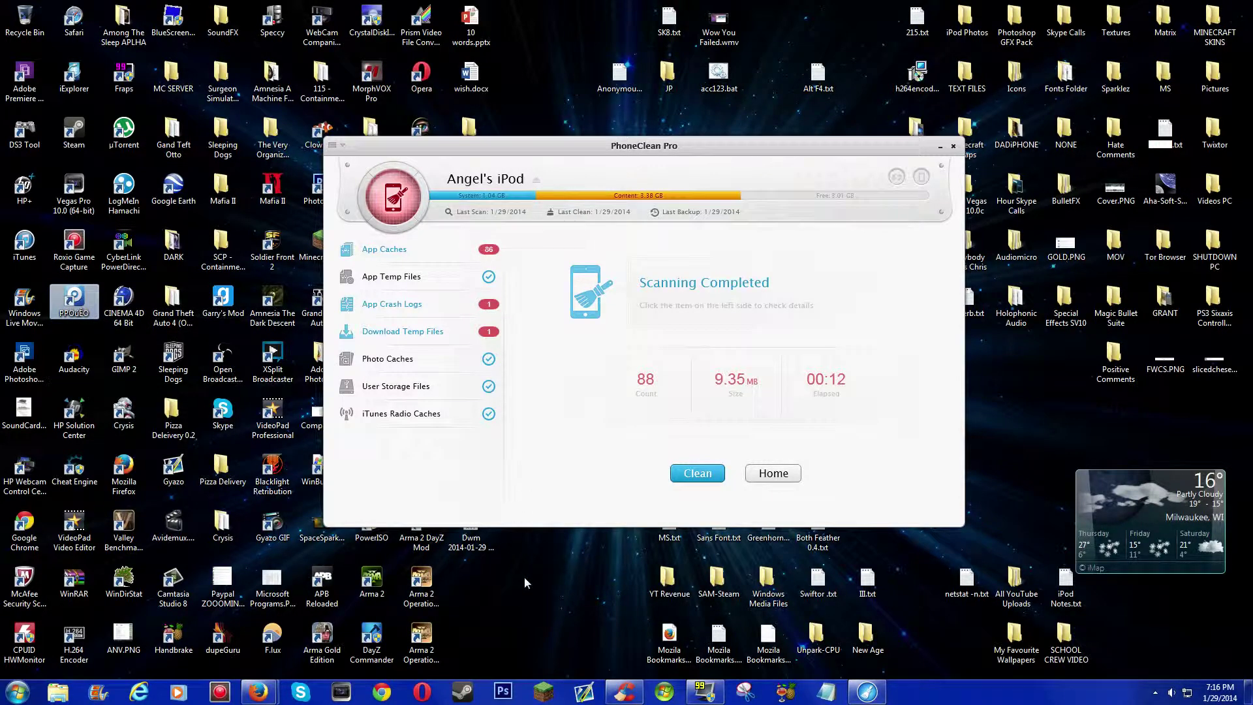
left_click(556, 562)
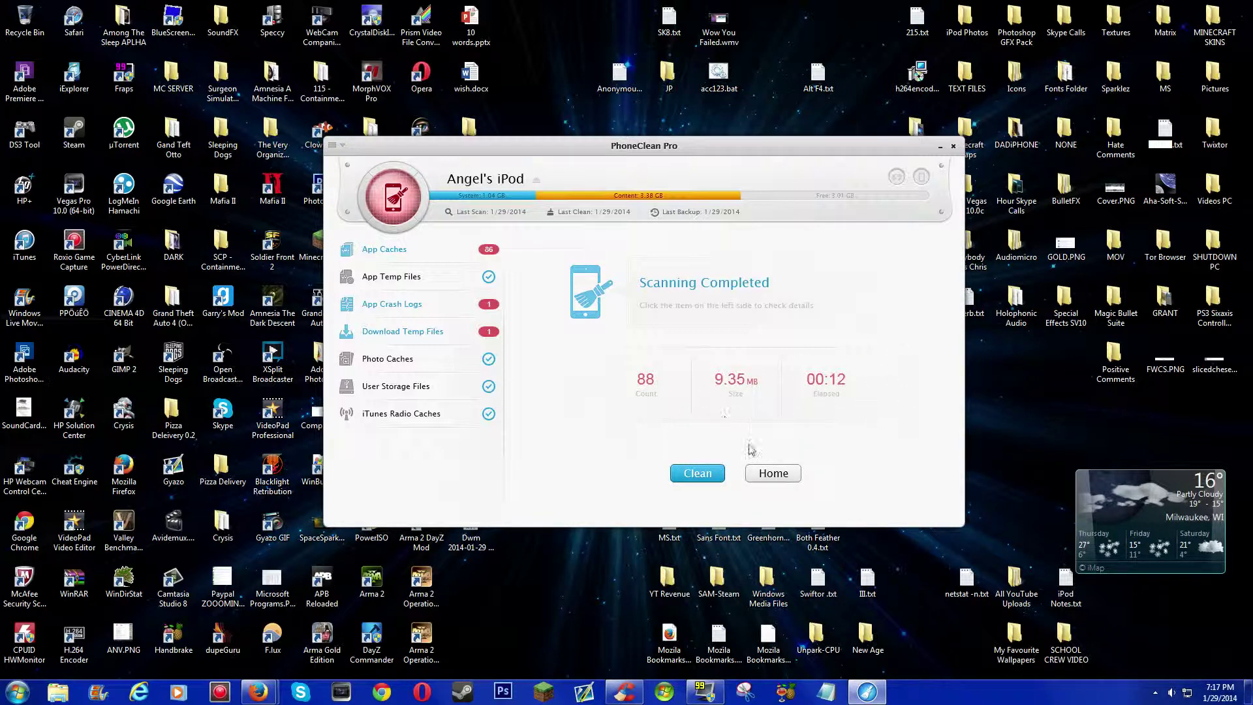
Clean the 88 junk items (9.35 MB), then return Home to the welcome screen
left_click(711, 474)
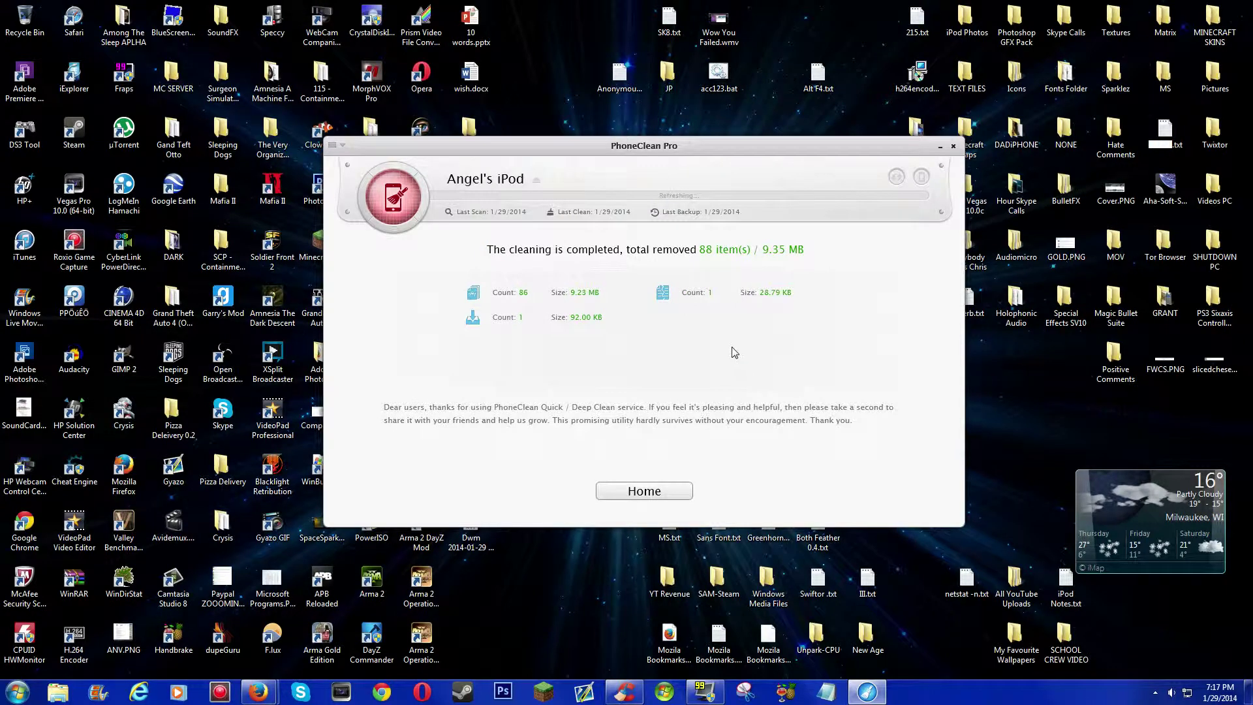
left_click(618, 499)
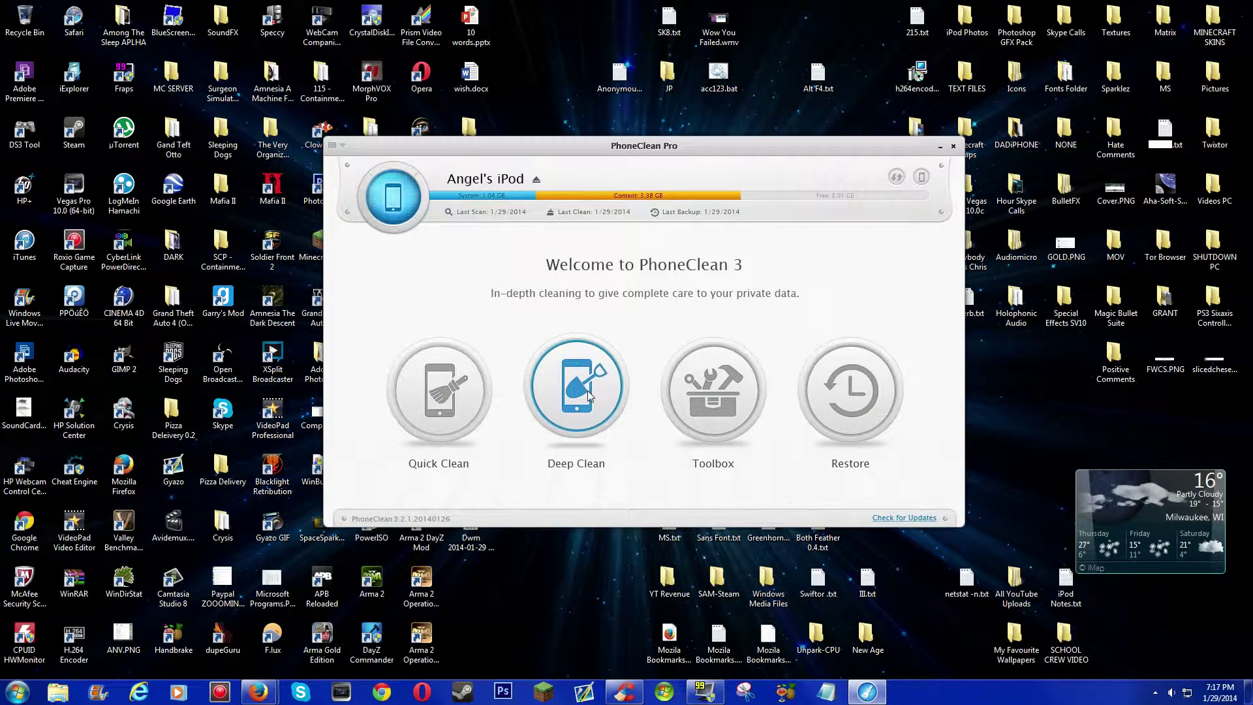
Open Deep Clean and scroll its categories from Call History down to iOS Tune-up
left_click(588, 394)
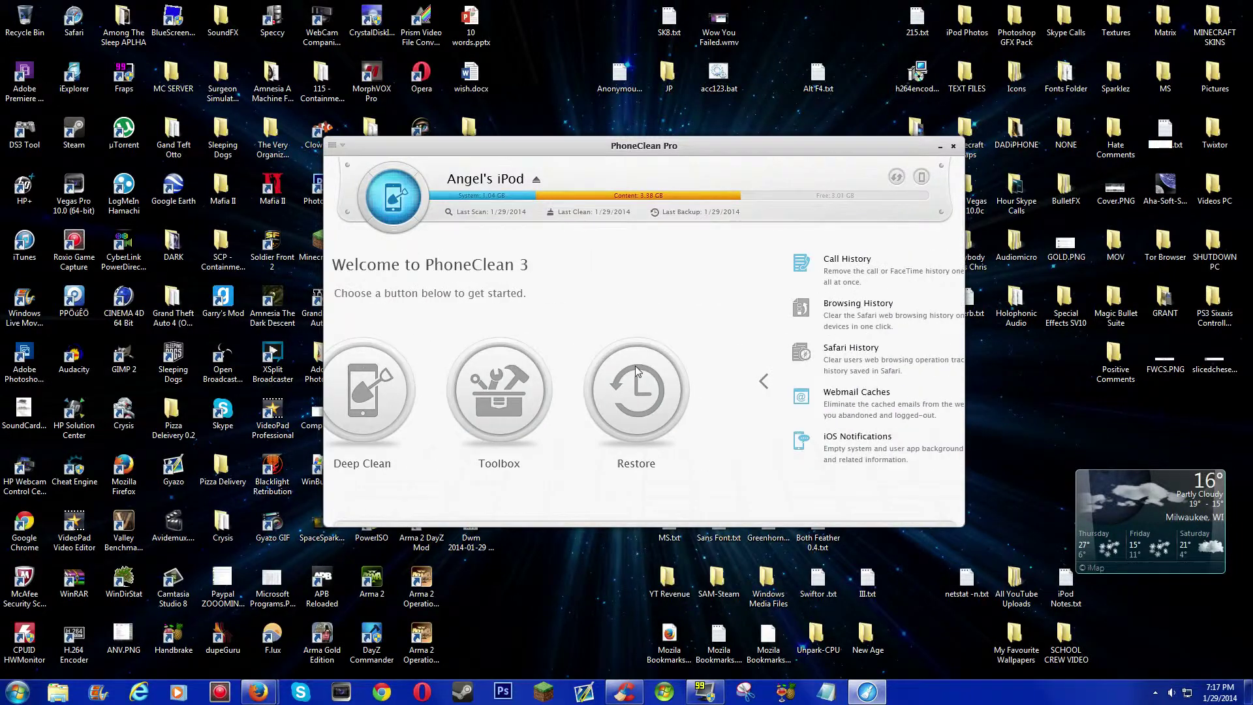
scroll(930, 320, "down", 1)
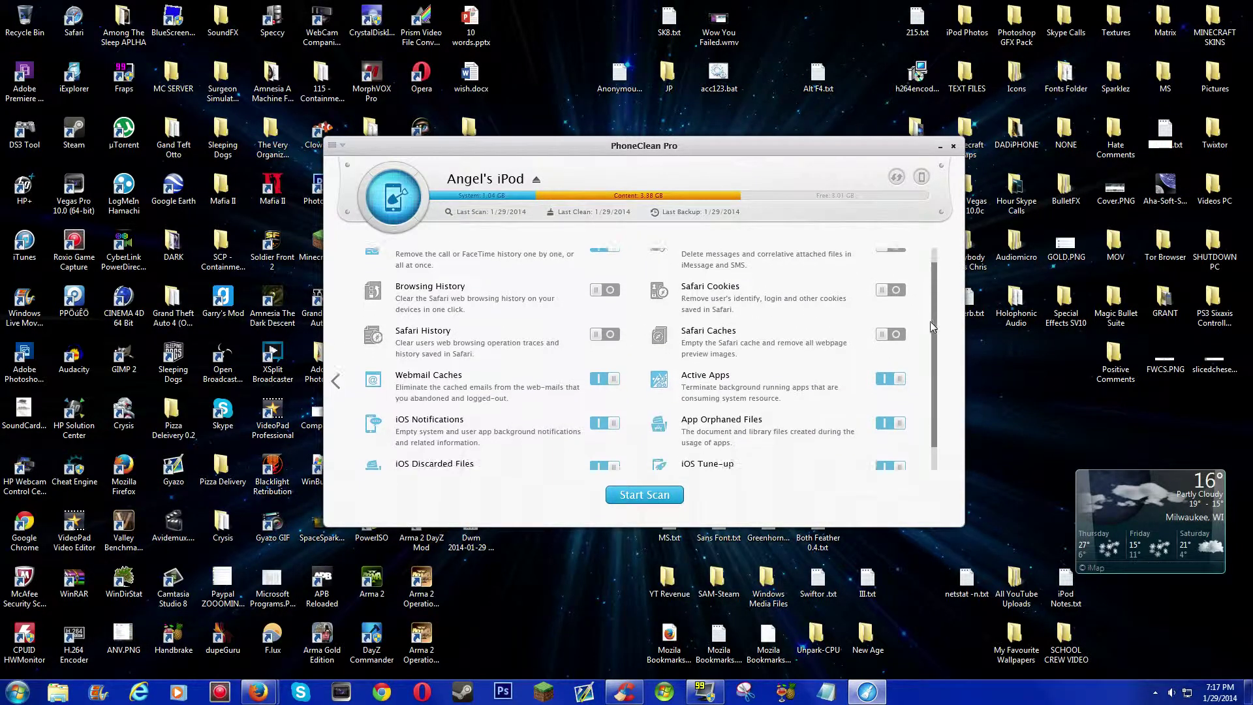
scroll(924, 320, "up", 1)
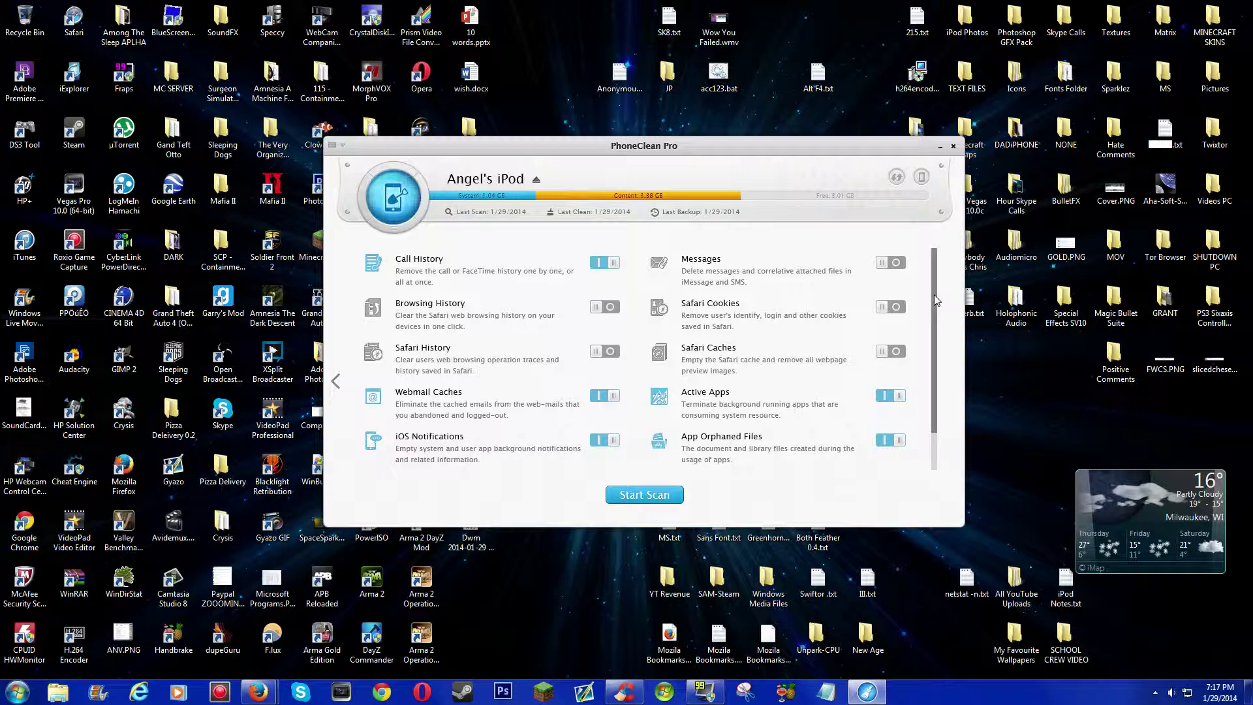
left_click_drag(934, 295, 926, 344)
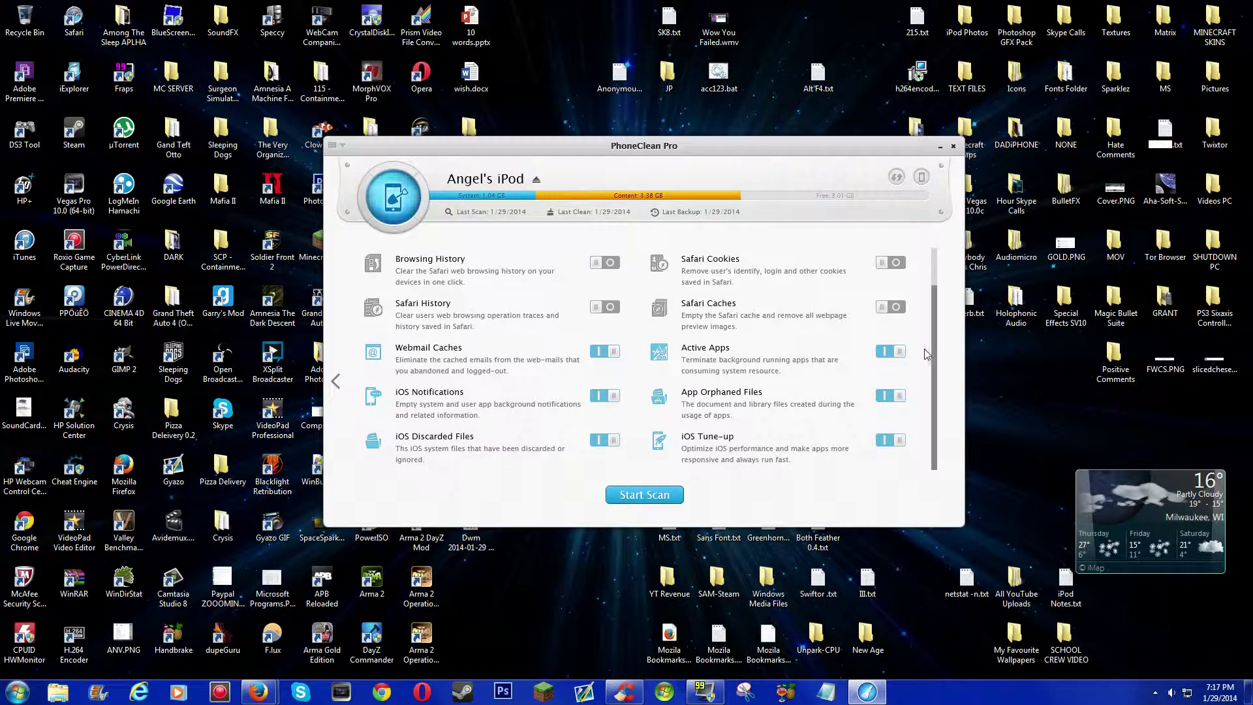
scroll(718, 342, "up", 1)
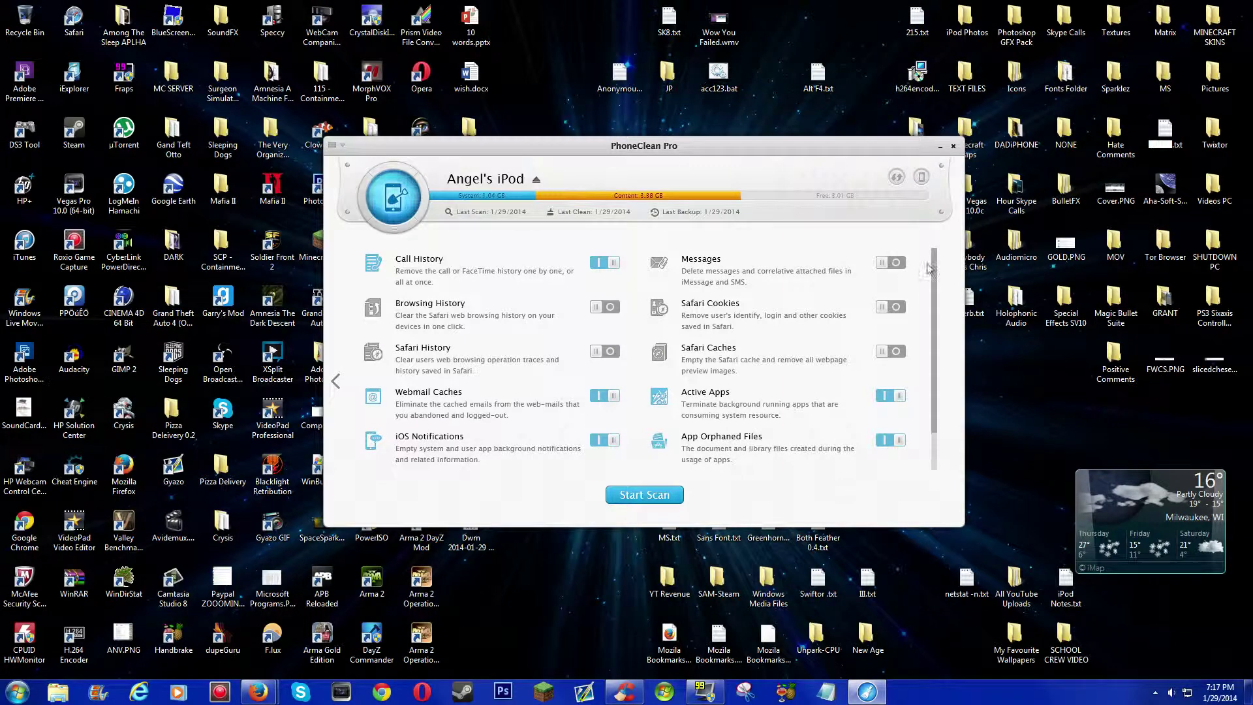
scroll(735, 379, "down", 1)
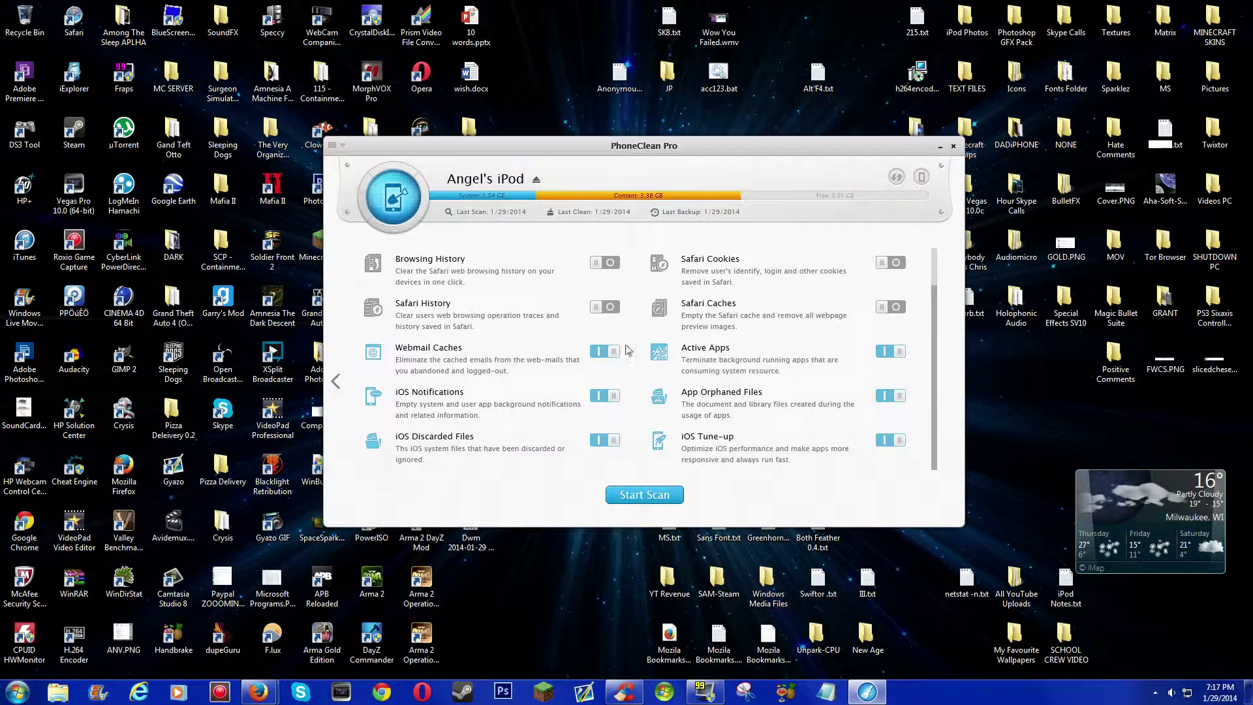
Leave Deep Clean, look over the Toolbox tools, then return to the welcome page
left_click(337, 385)
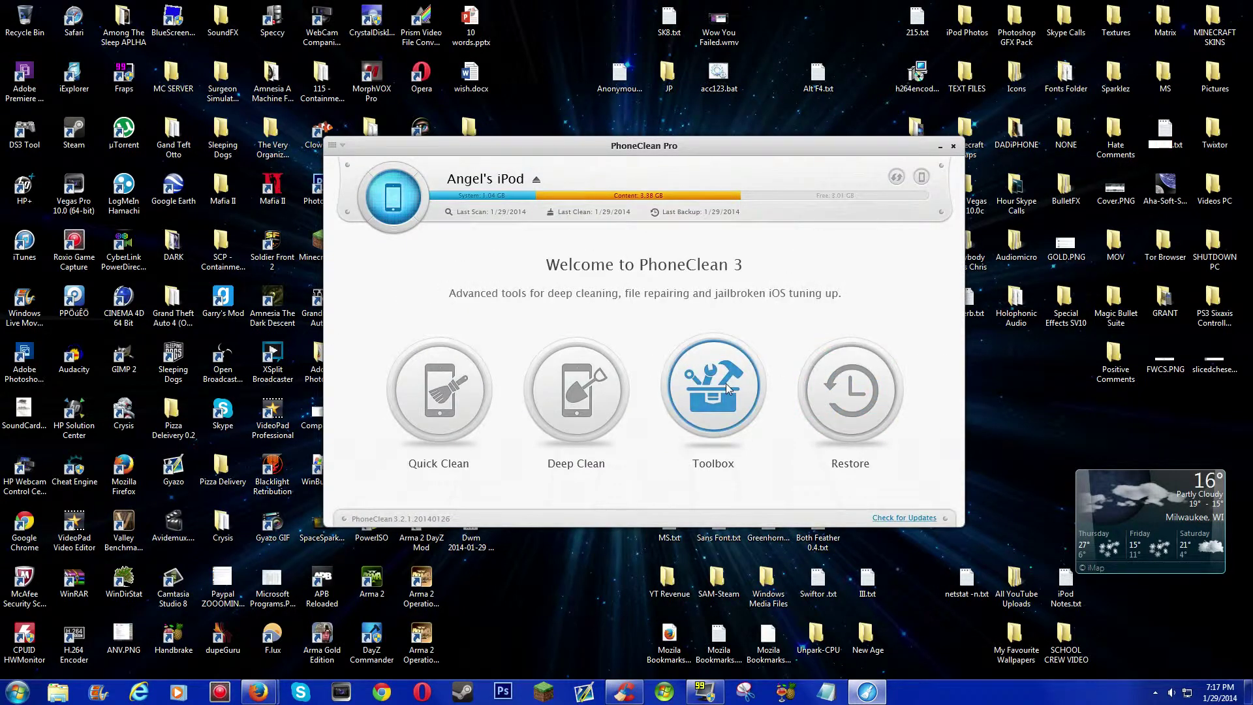
left_click(678, 353)
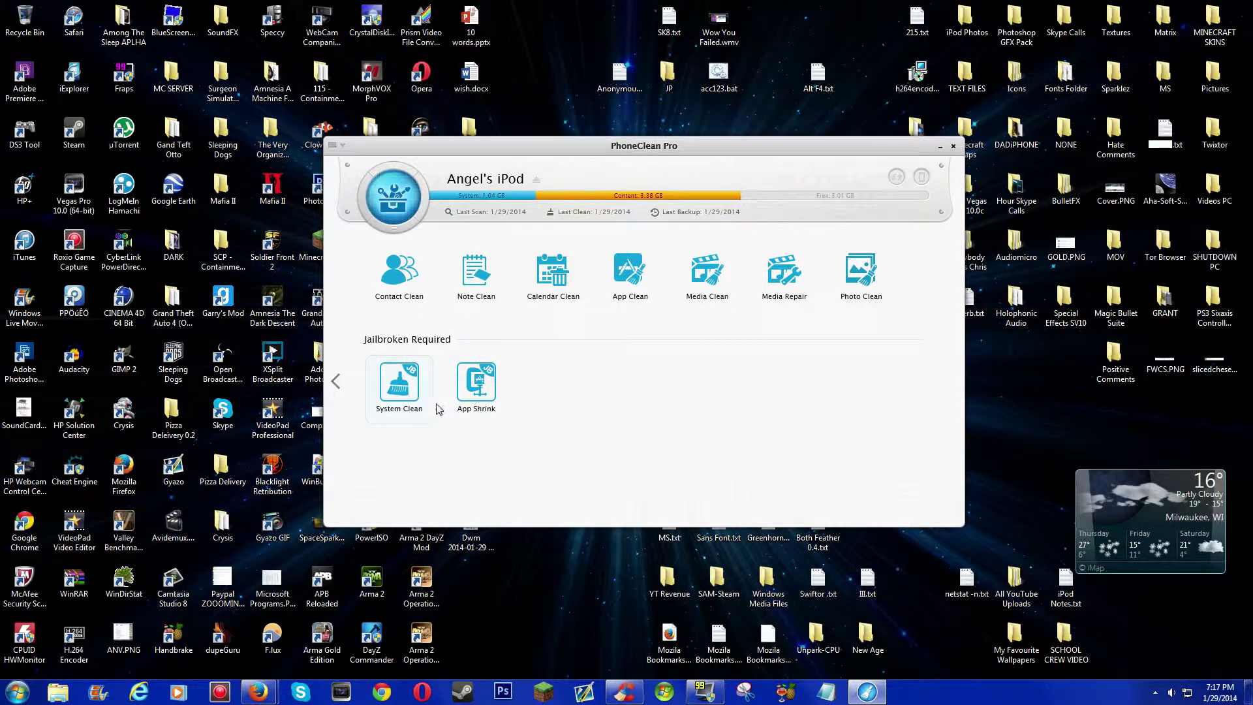
left_click(338, 382)
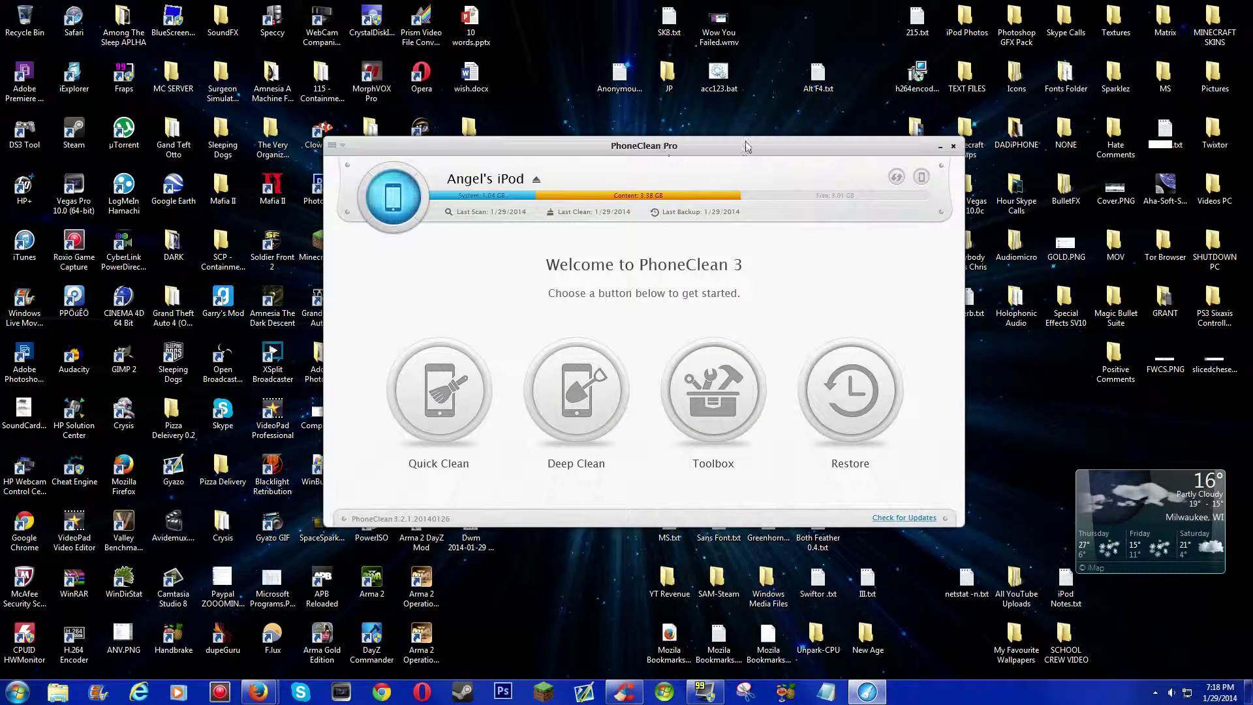
Nudge the PhoneClean window down and right, with the iPod's 1/29/2014 scan, clean and backup dates showing
mouse_move(748, 151)
left_mouse_down()
mouse_move(758, 158)
mouse_move(720, 190)
mouse_move(781, 154)
mouse_move(722, 140)
mouse_move(756, 166)
left_mouse_up()
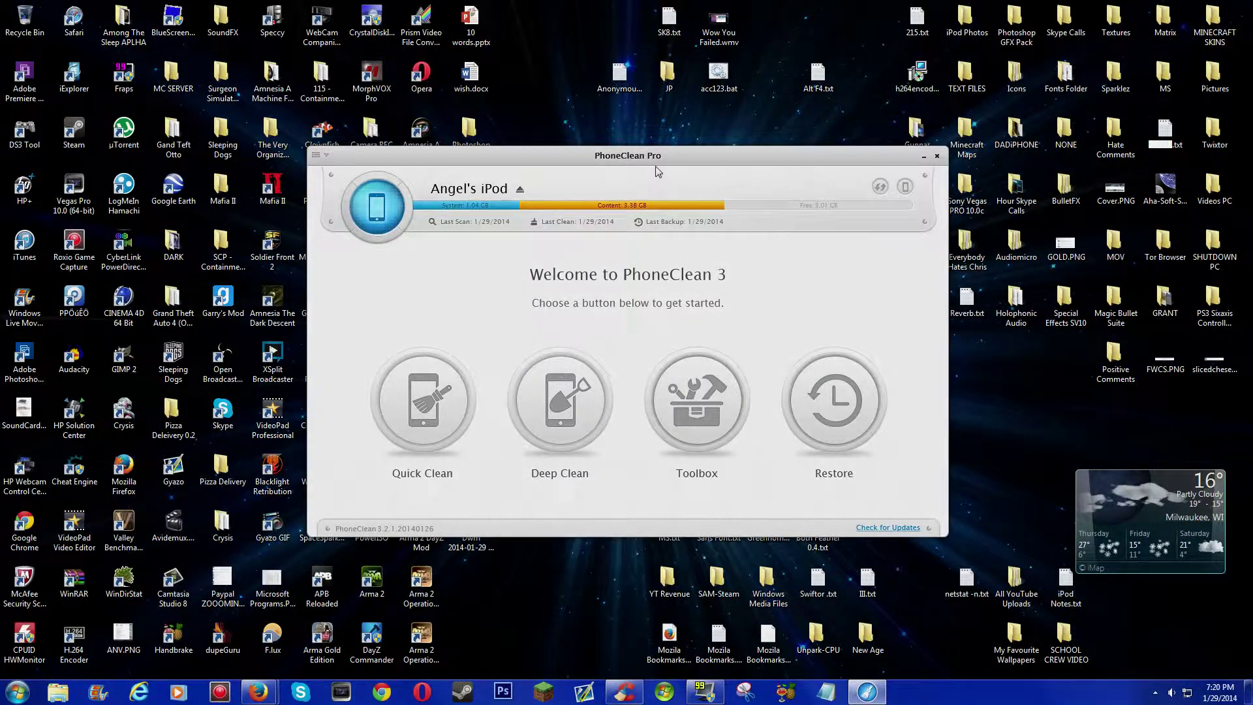
left_click(325, 156)
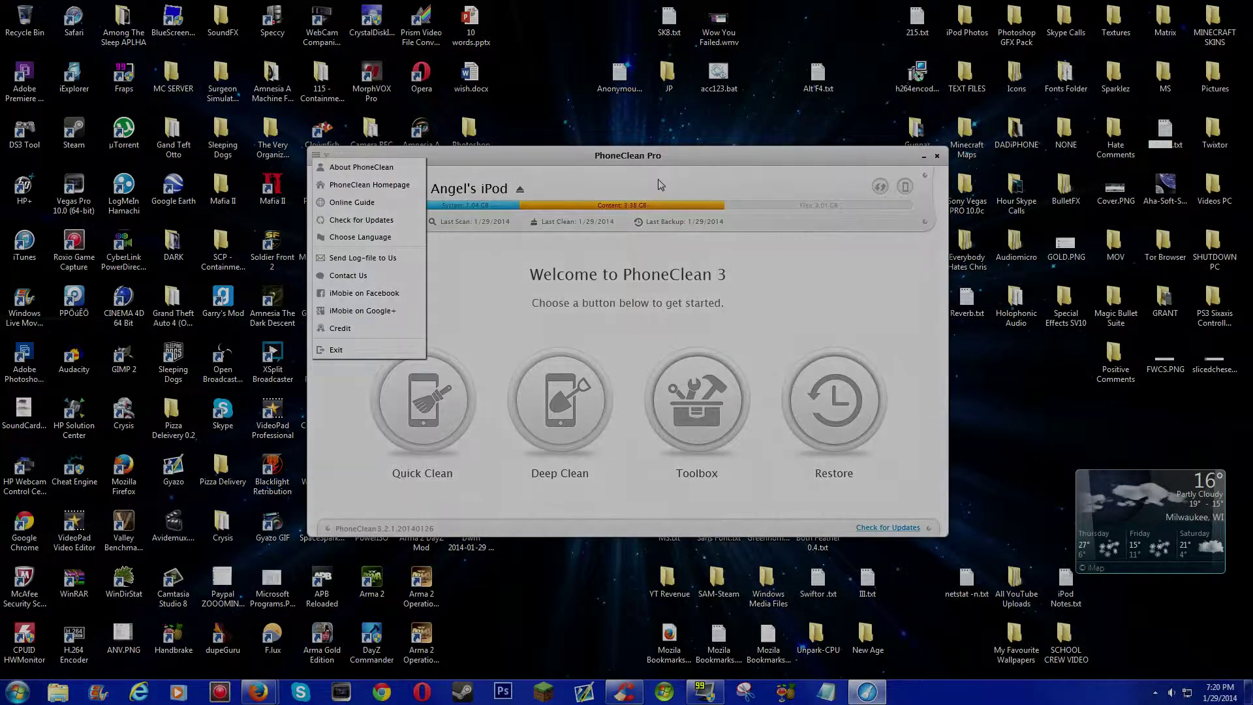
left_click(531, 280)
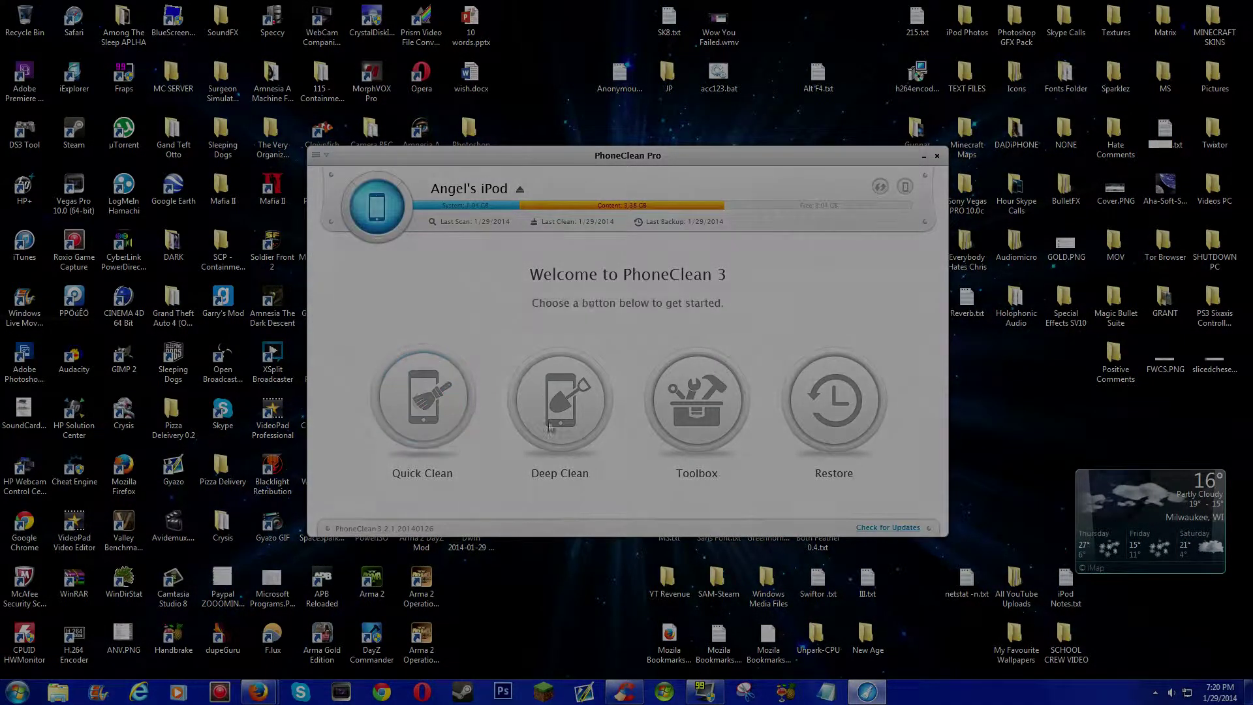